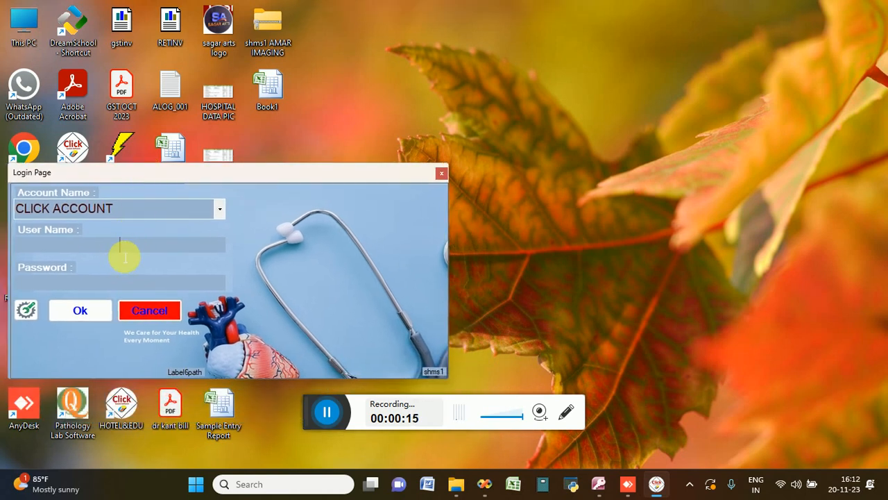
Step: Log in to CLICK ACCOUNT with the user name and password, and dismiss the decimal value reminder
text(a)
key(Tab)
text(a)
key(Tab)
key(Return)
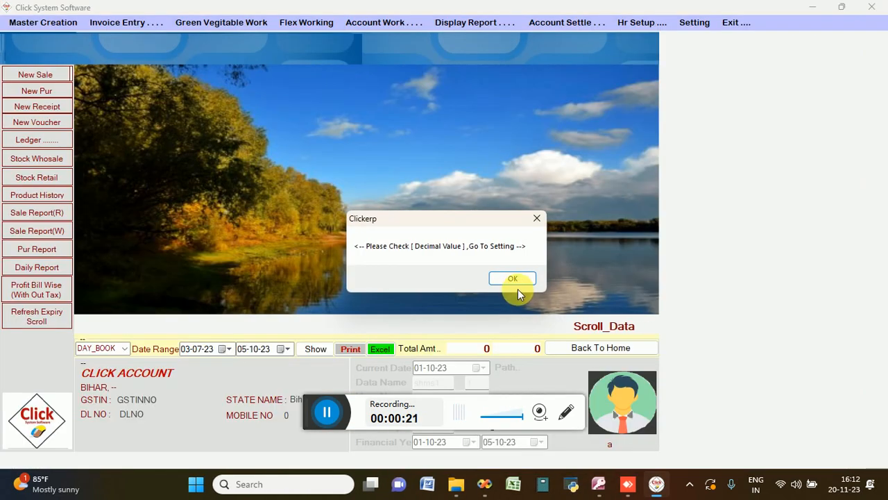
click(513, 279)
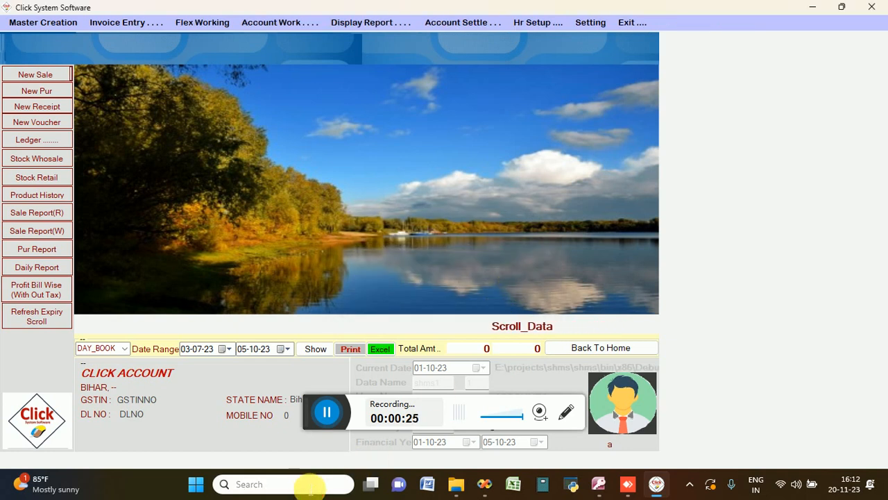
Step: Switch to Notepad and restore all files from the previous session
click(304, 486)
text(note)
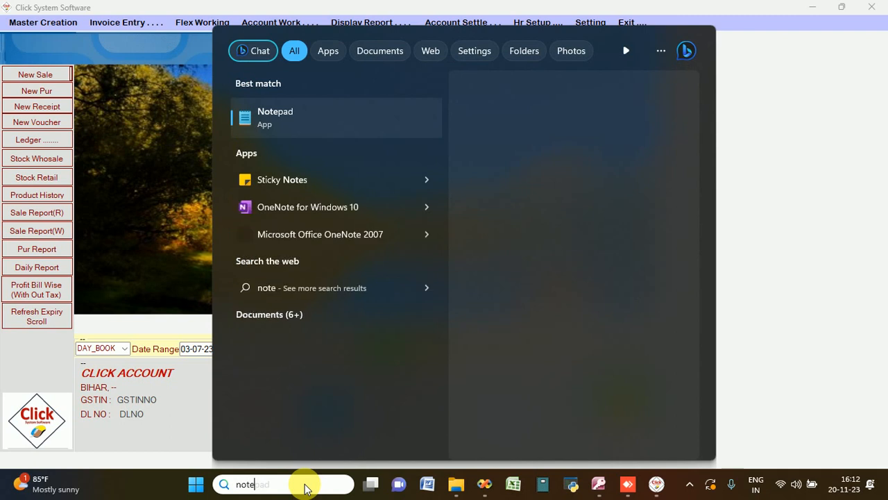
key(Escape)
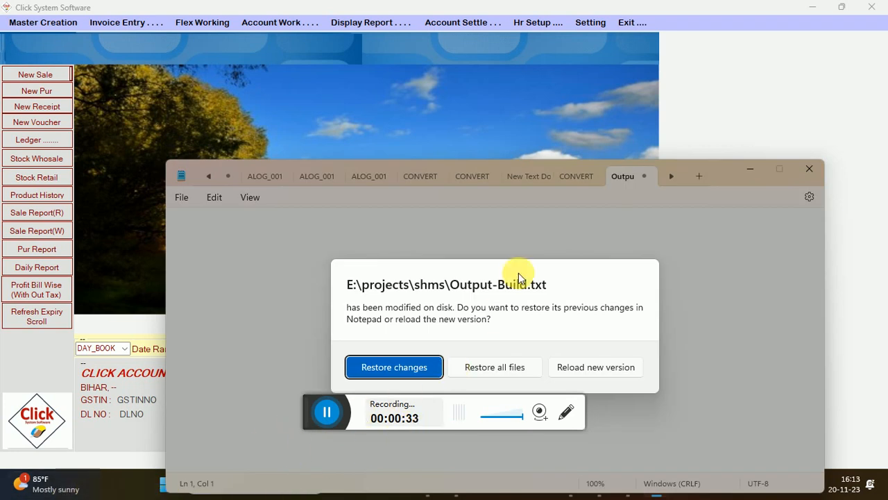
click(517, 369)
click(368, 264)
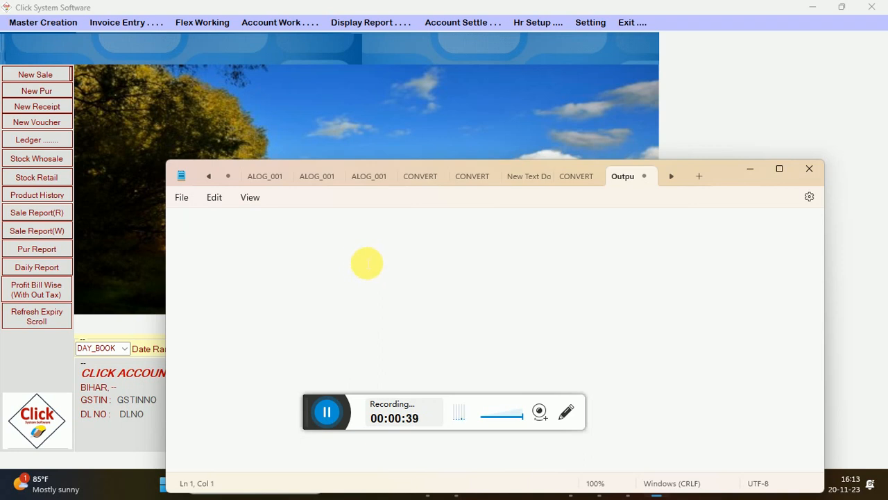
Step: Write two lines in the empty text file: "A. OPENING STOCK" and "B. PURCHASE STOCK"
text(A. OPENIN)
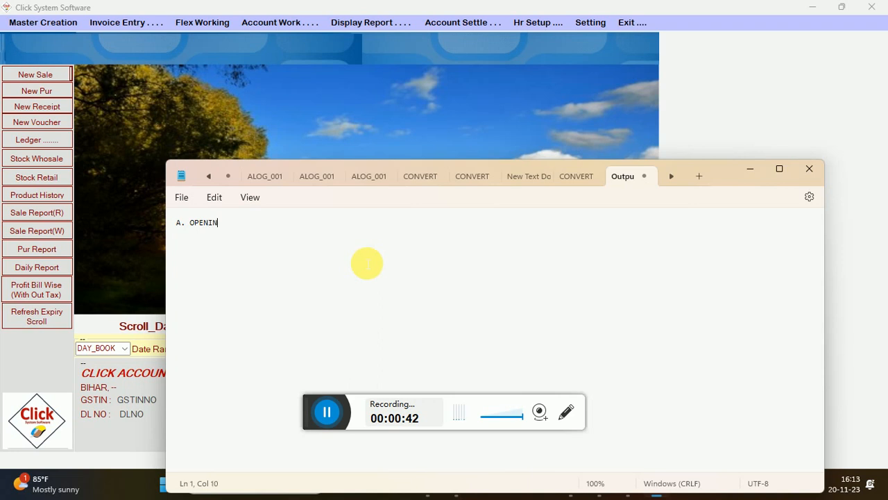
text(G STOCK)
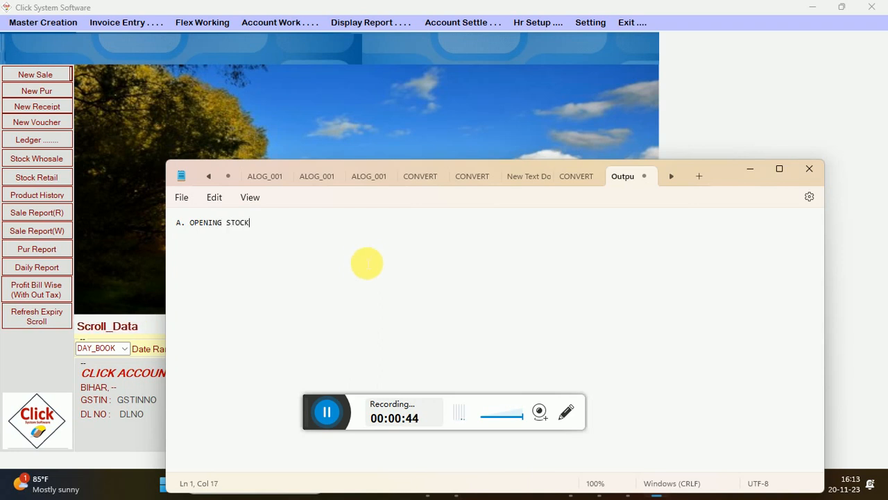
key(Return)
text(B.)
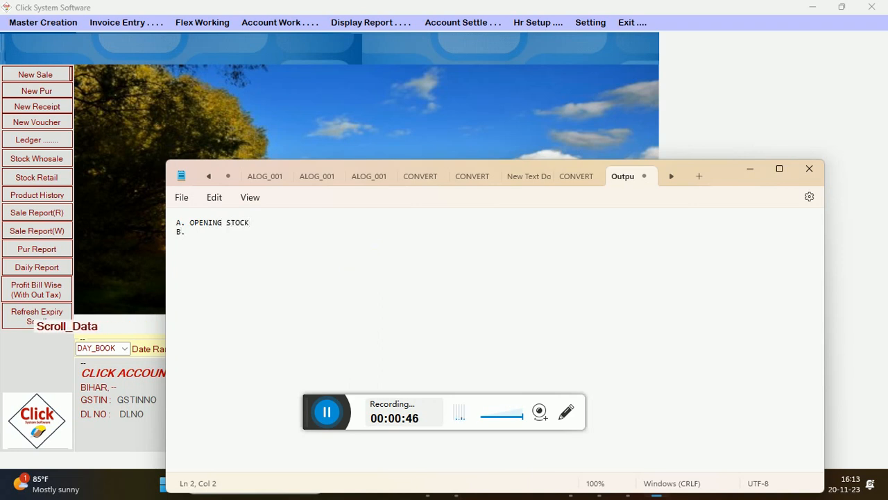
text( PURC)
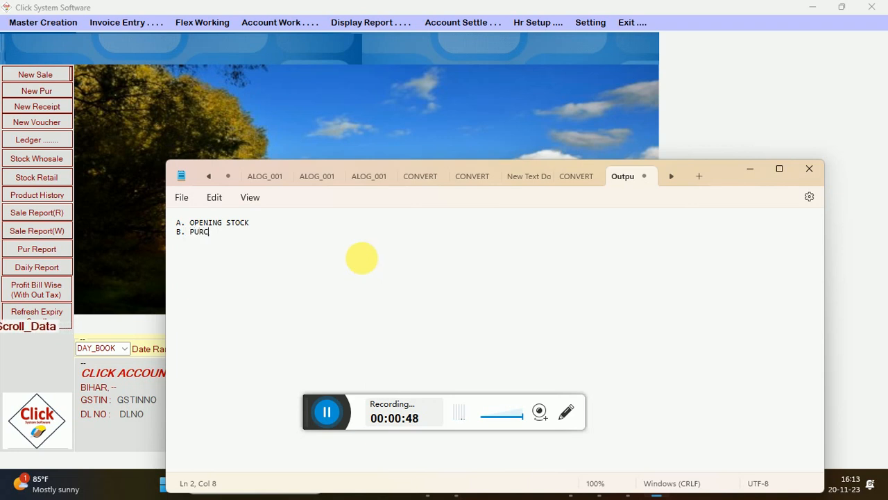
text(HASE S)
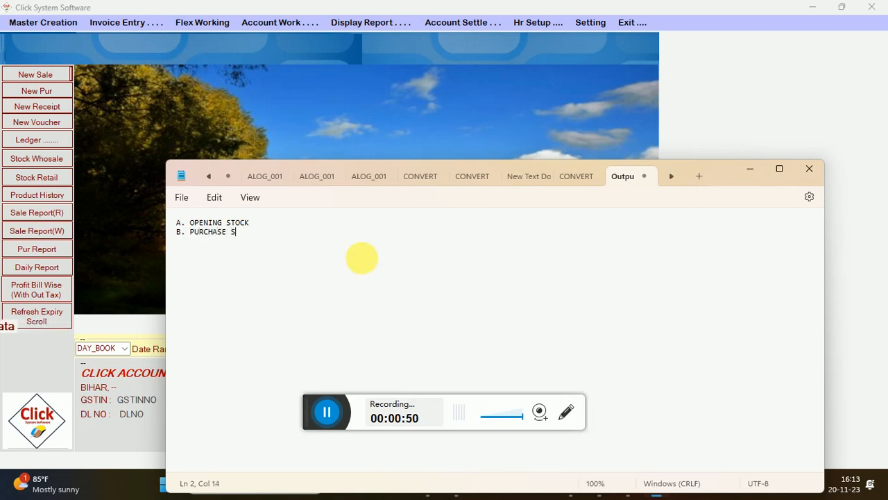
text(TOCK)
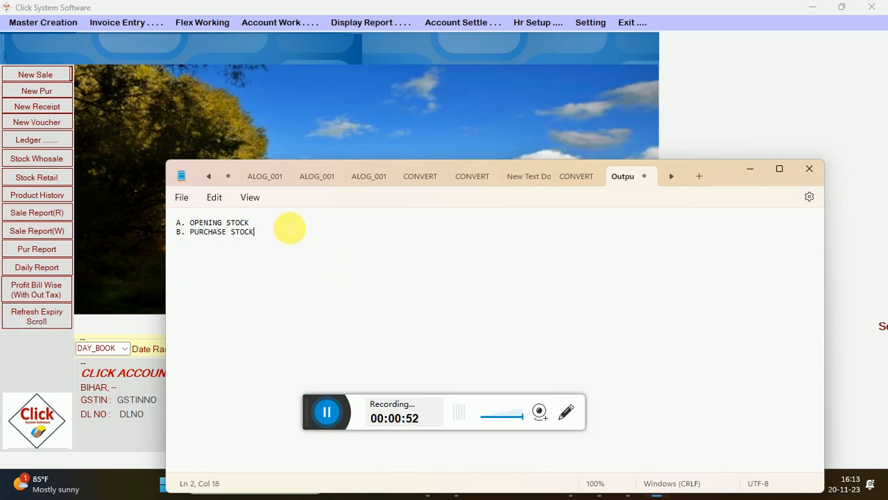
Step: Set the Notepad font size to 22 and close the settings window
drag(289, 228, 188, 213)
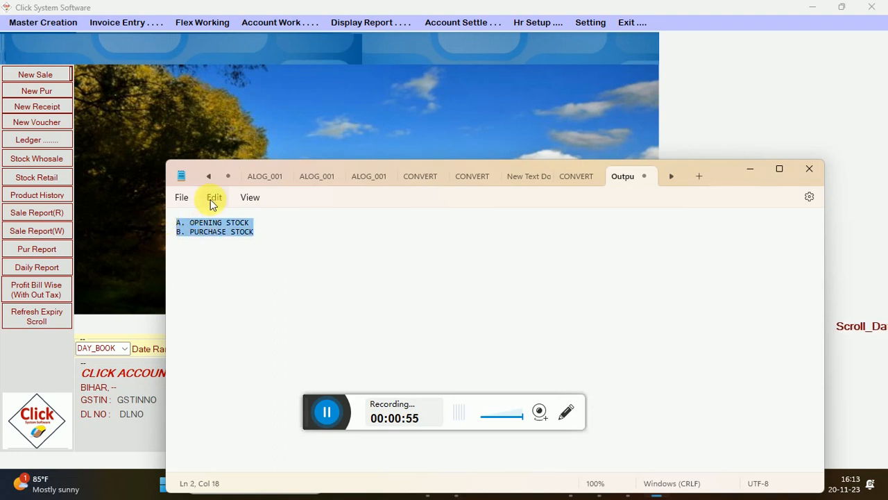
click(213, 198)
click(211, 181)
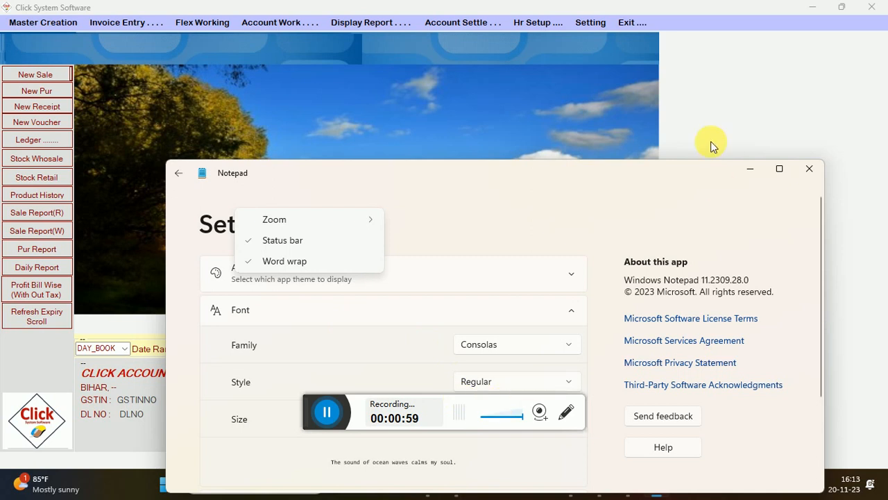
click(779, 169)
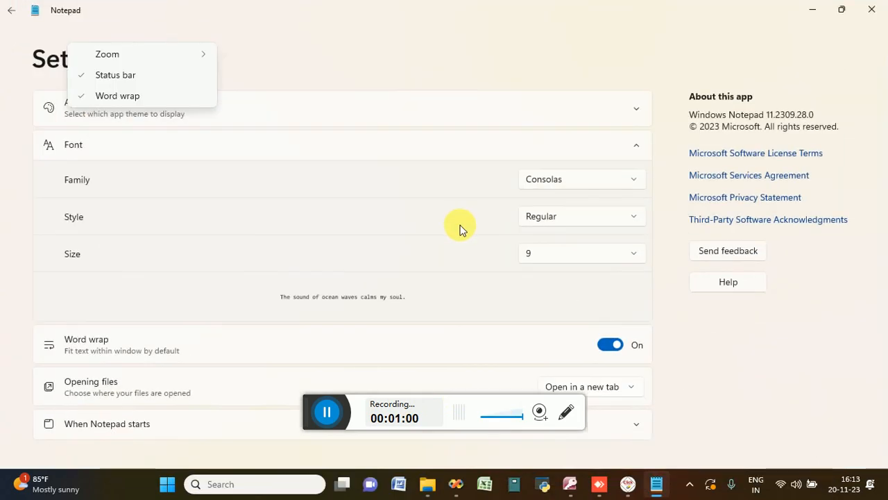
click(571, 256)
click(637, 262)
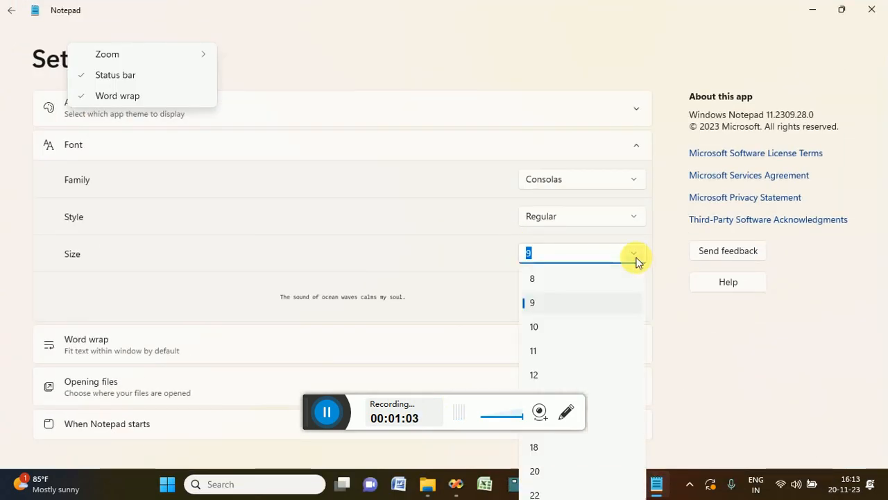
click(545, 493)
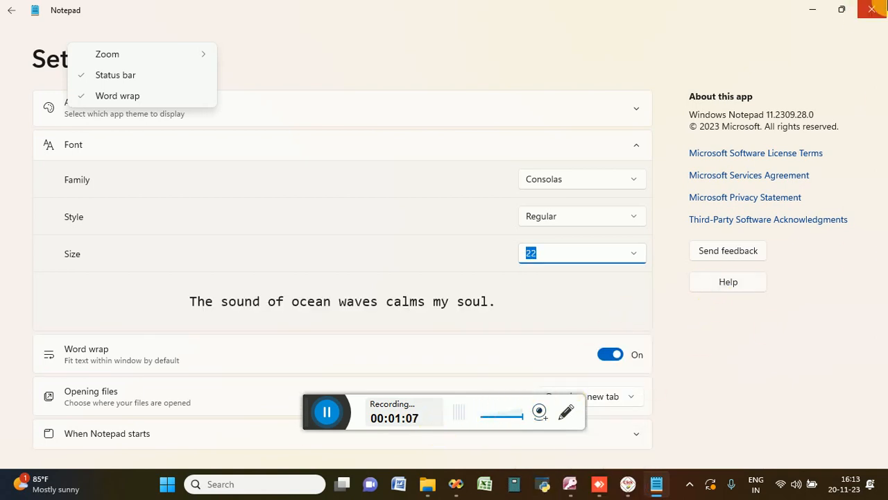
click(872, 10)
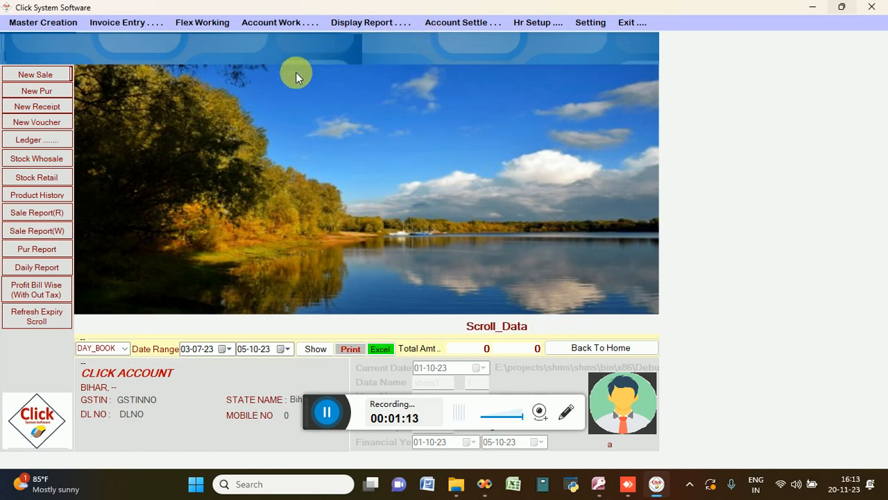
Step: Start a new Stock In entry, keep its date, and bring up the account list, dismissing the conversion error
click(444, 25)
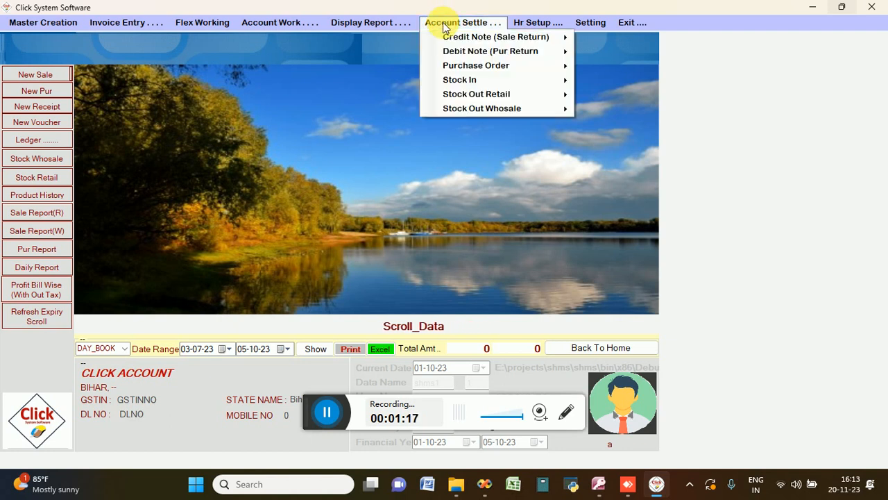
mouse_move(452, 81)
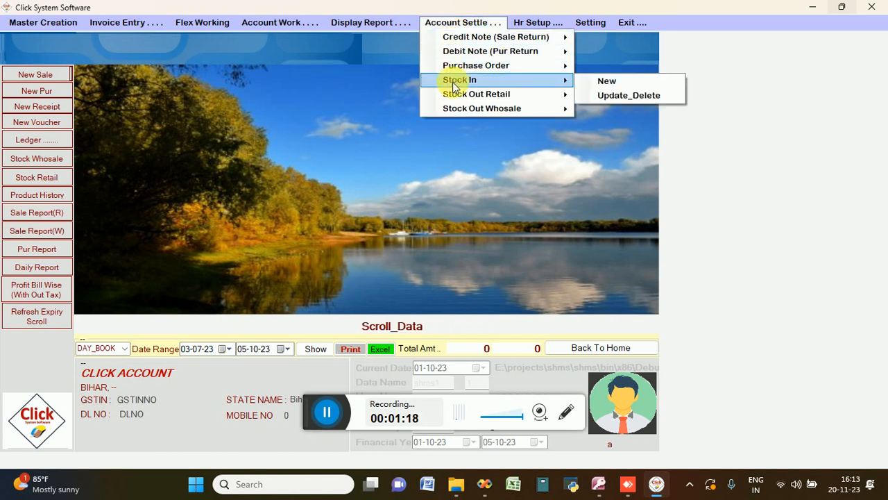
click(594, 87)
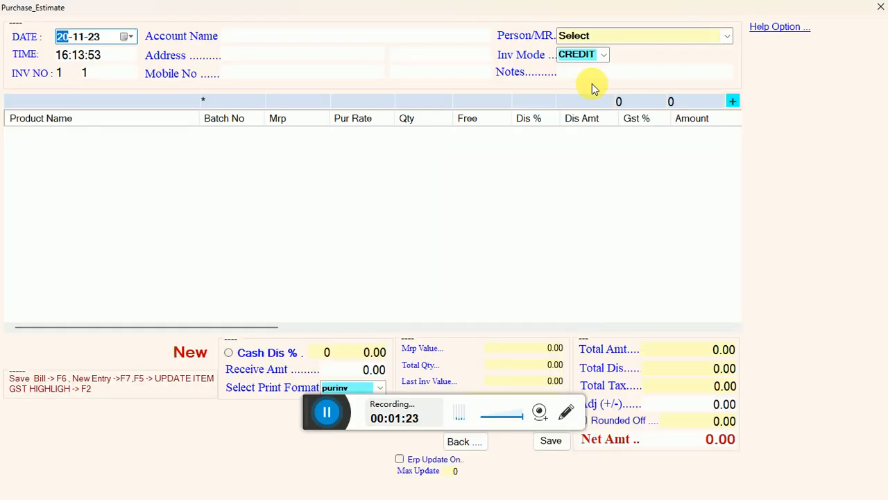
key(Return)
key(Return)
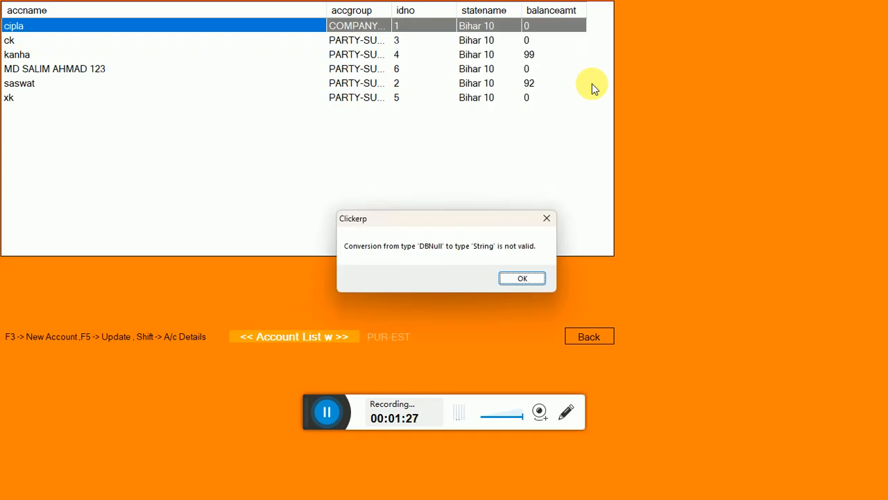
click(519, 279)
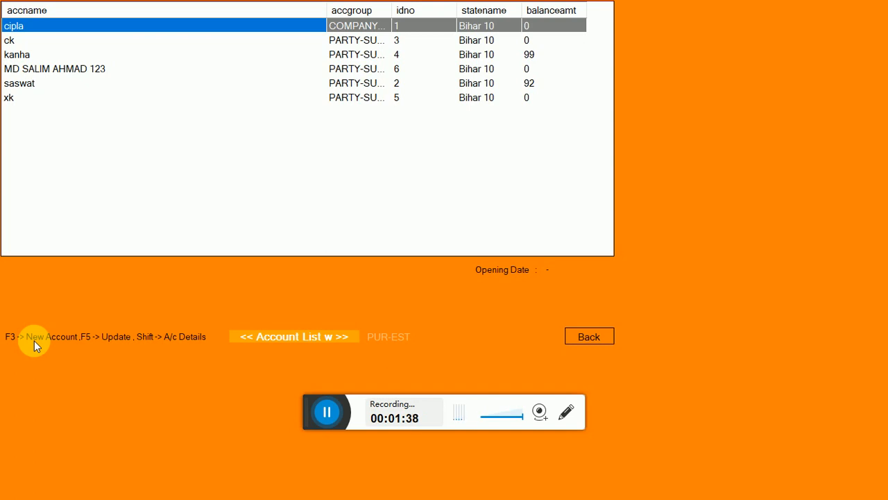
Step: Create a new account named OPENING STOCK with the other details left at their defaults, and return to the account list
key(F3)
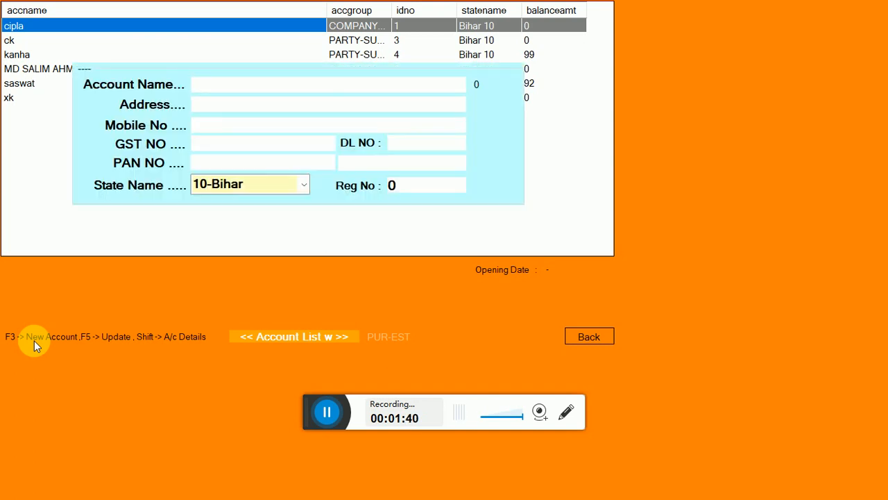
key(BackSpace)
text(OPENING)
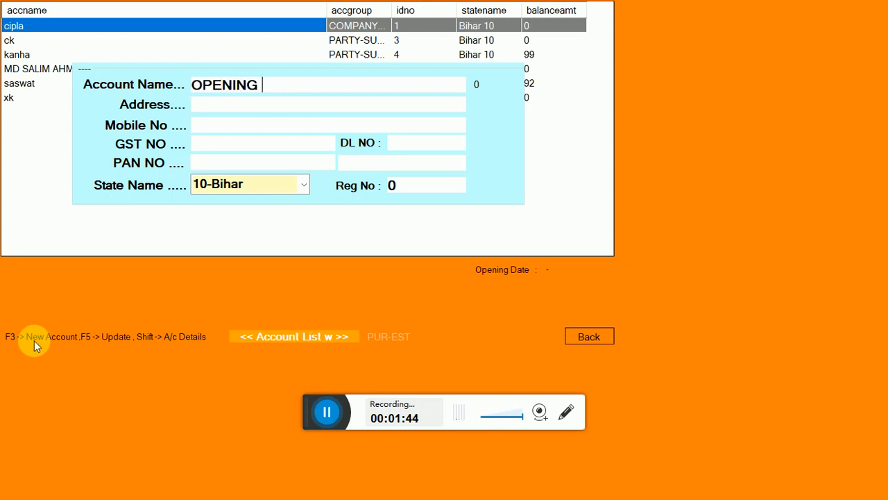
text( STOCK)
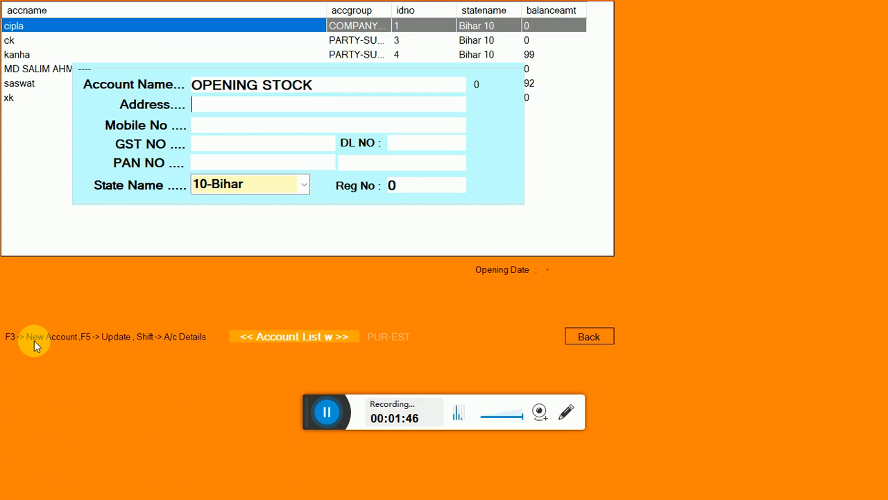
key(Return)
key(Return)
key(Return)
key(Return)
key(Return)
key(Return)
key(Return)
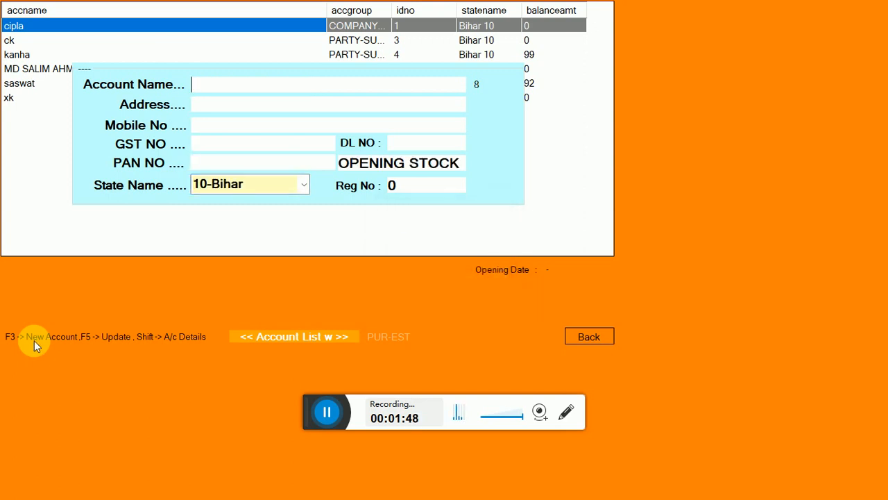
key(Escape)
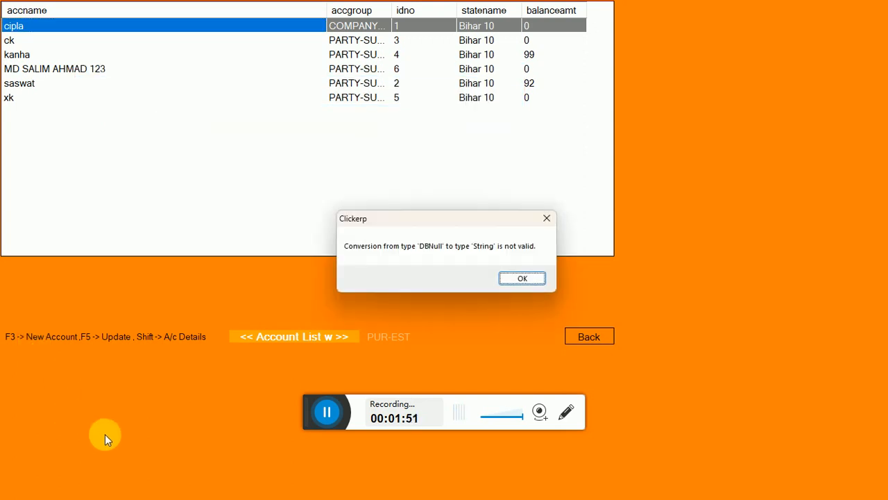
click(530, 281)
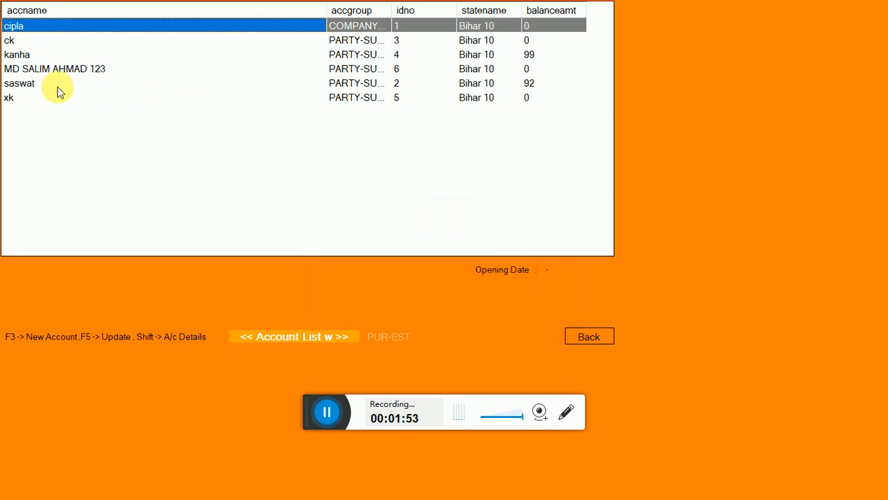
Step: Filter the account list by O and choose OPENING STOCK as the entry's account
click(28, 69)
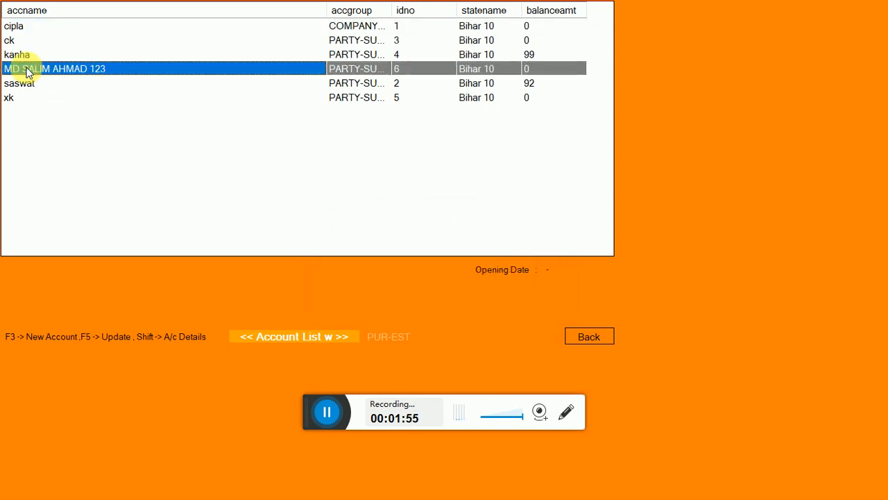
text(O)
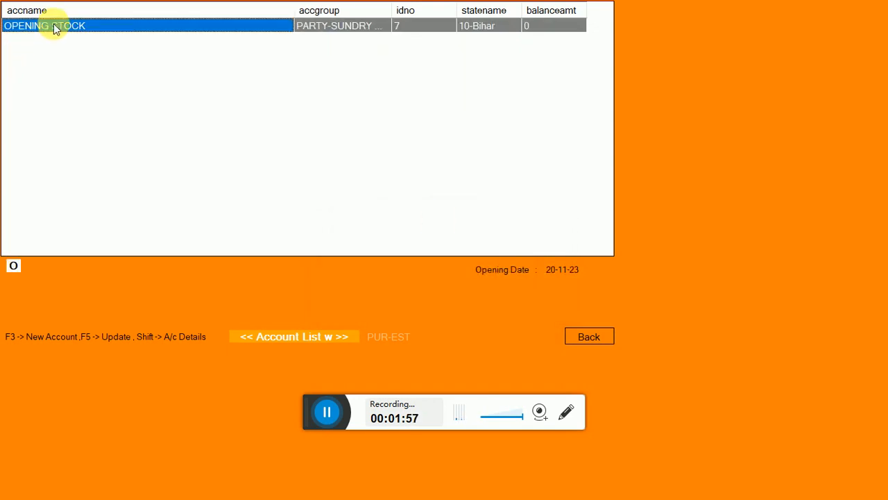
key(Return)
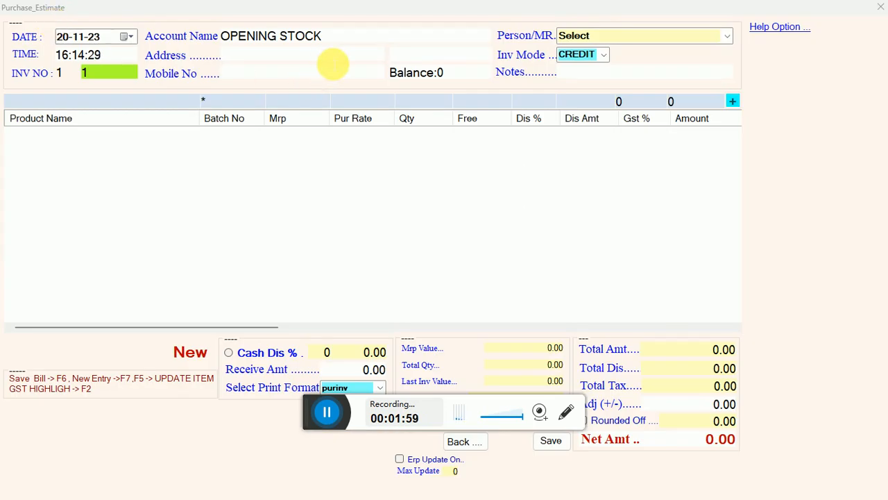
Step: Leave the remaining header fields of the entry blank and choose a to z tab from the product list
key(Return)
key(Return)
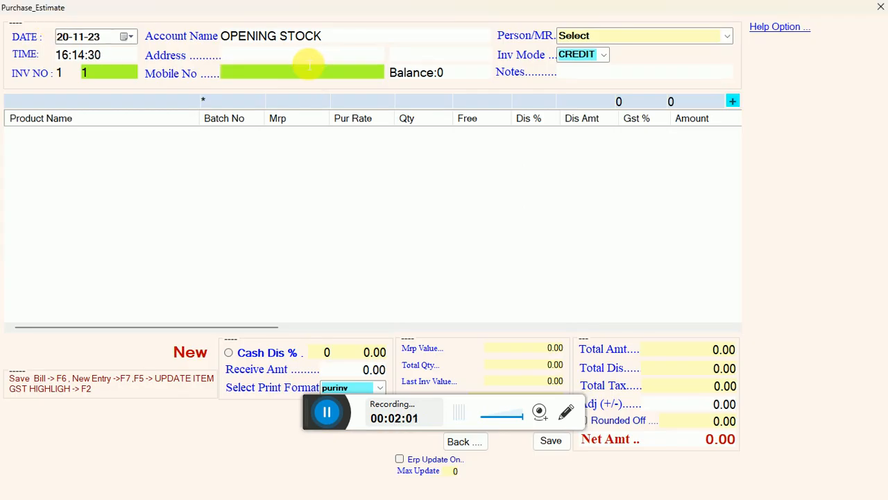
key(Return)
key(Return)
key(Return)
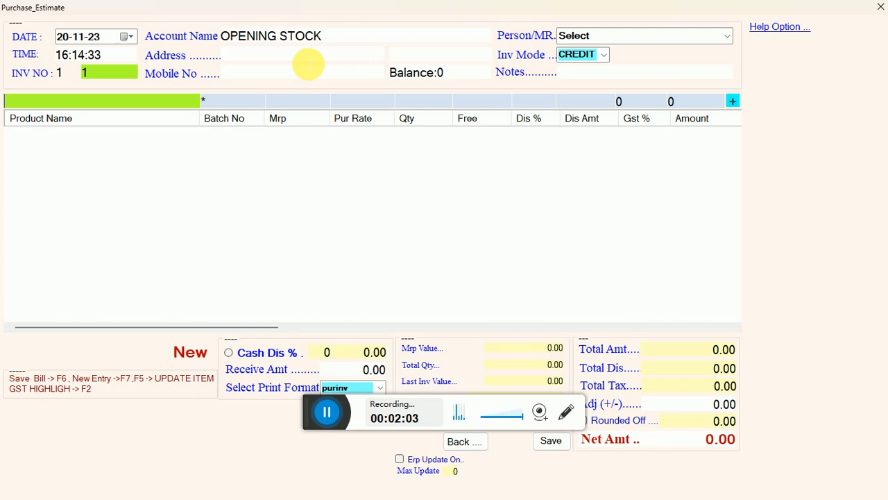
key(Return)
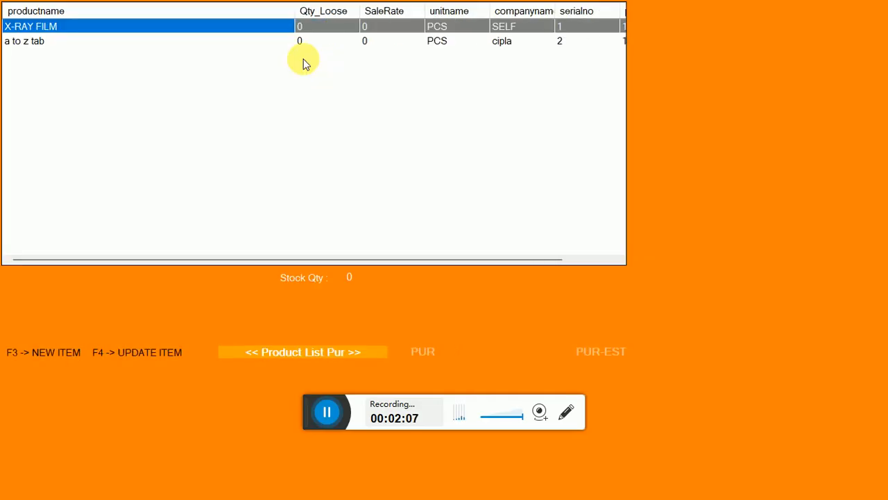
key(Down)
key(Up)
key(Down)
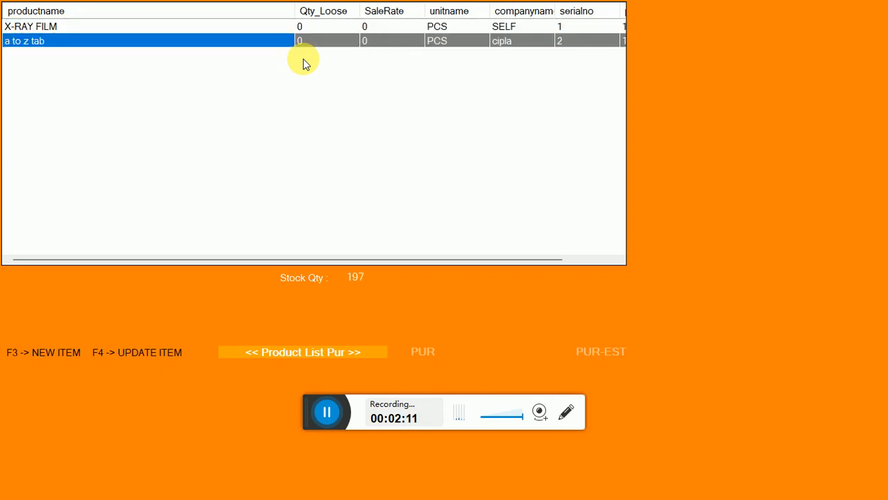
key(Return)
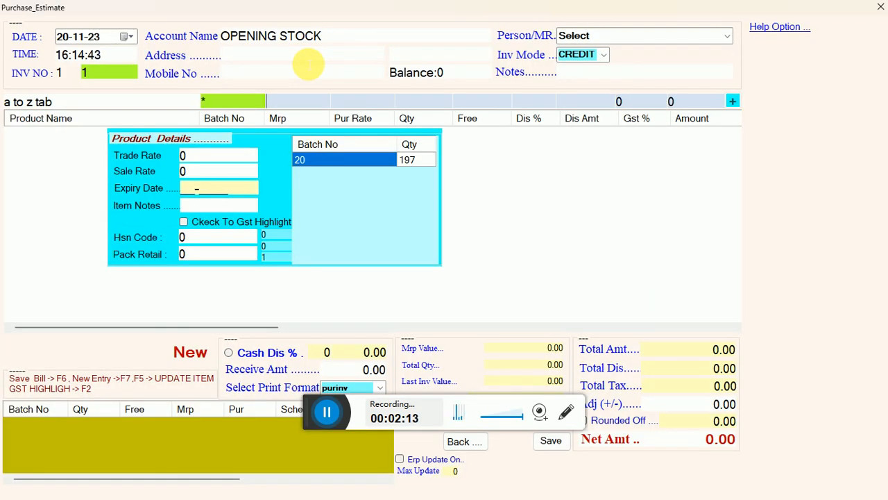
Step: Add a to z tab to the entry with MRP 120 and quantity 30, leaving rates, expiry, discounts and GST at their defaults
text(120)
key(Return)
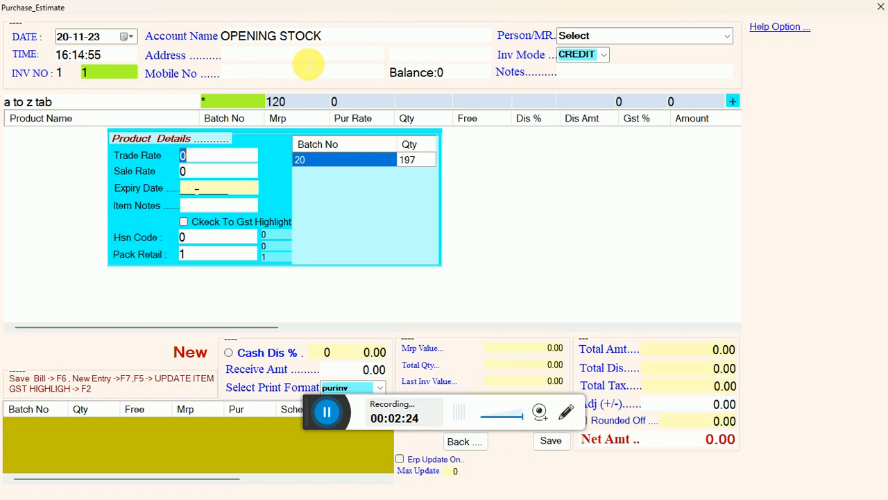
key(Return)
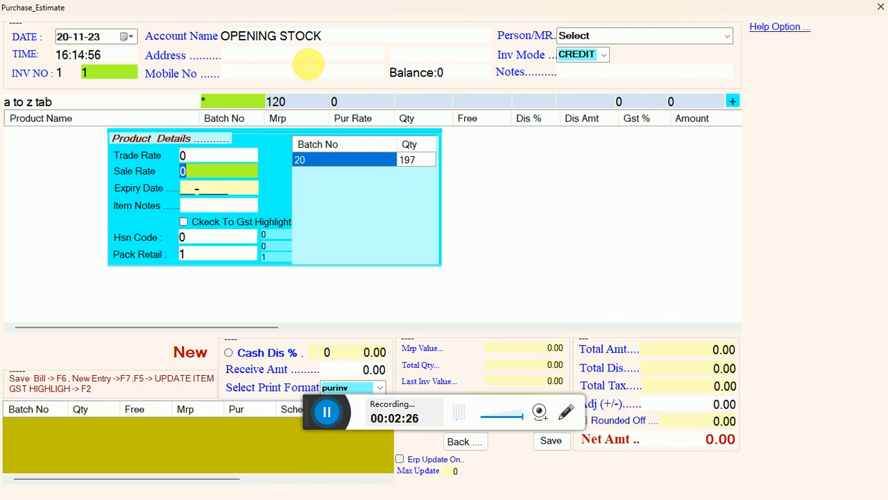
key(Return)
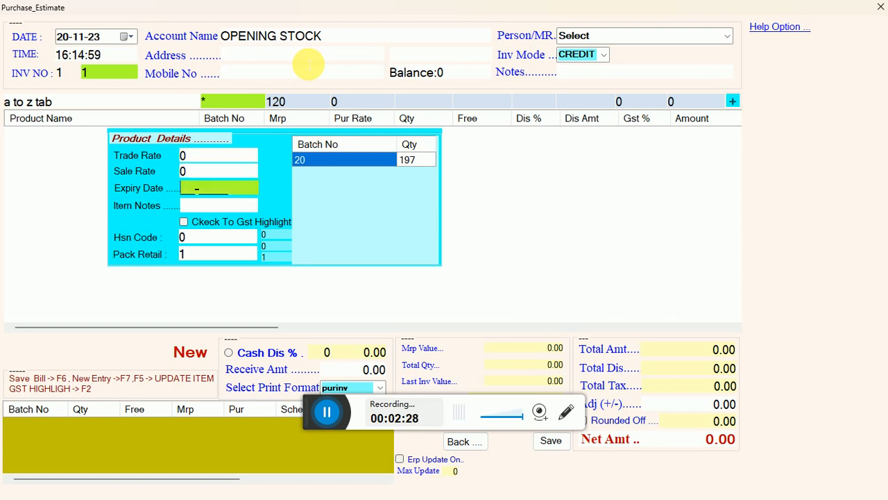
key(Return)
key(Return)
key(Return)
key(Return)
key(Return)
key(Return)
key(Return)
key(Return)
key(Return)
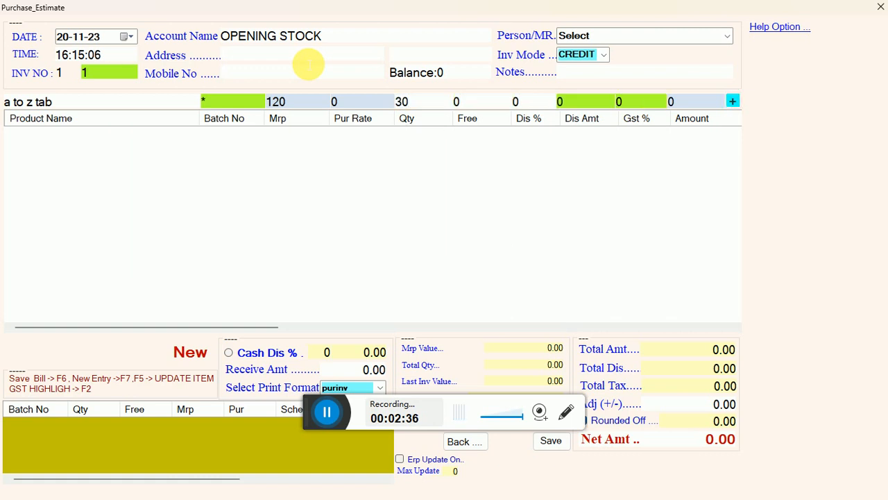
key(Return)
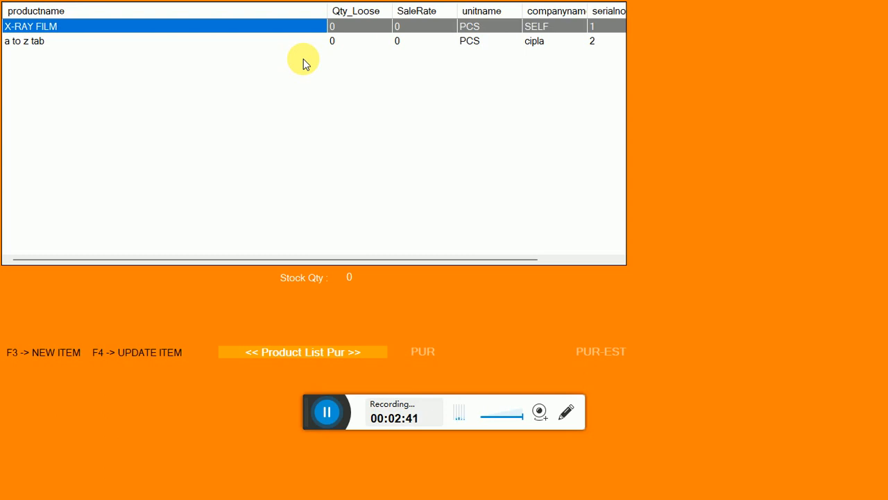
Step: Start a new product in the GENERAL group named WATCH 120, with TATA as its company
key(F3)
key(Return)
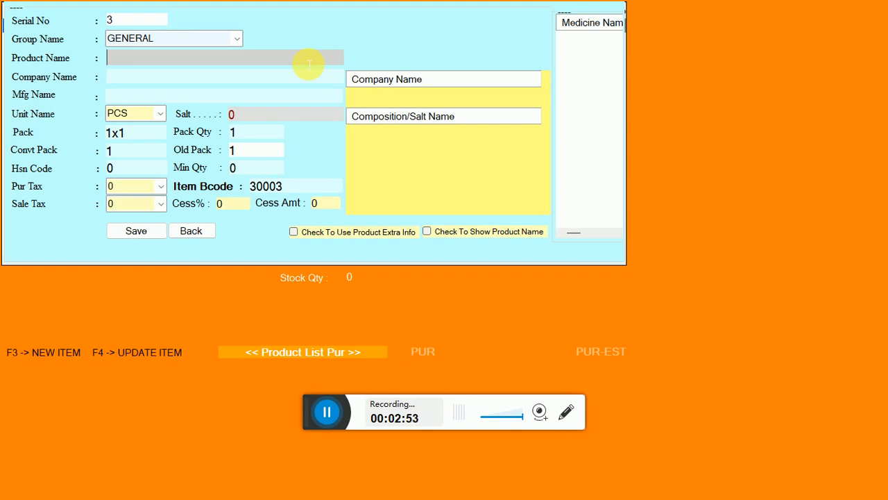
text(A)
key(BackSpace)
text(WATCH)
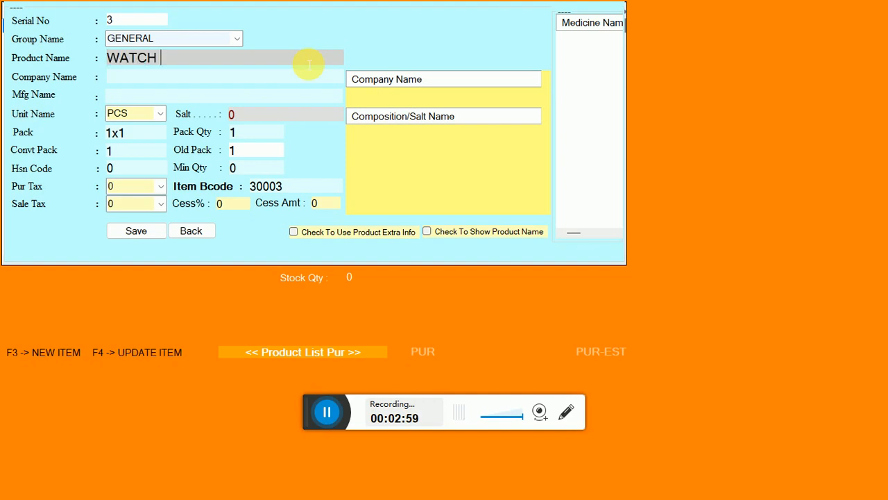
text( 120)
key(Return)
text(TATA)
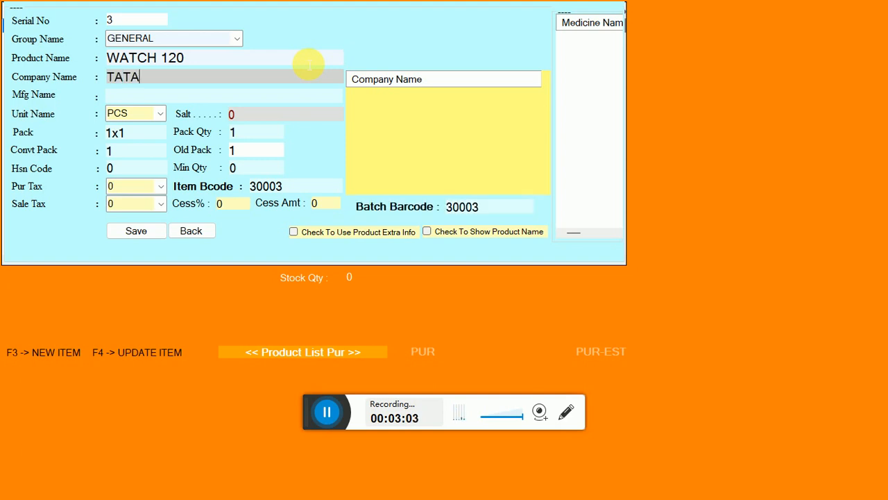
key(Return)
key(Return)
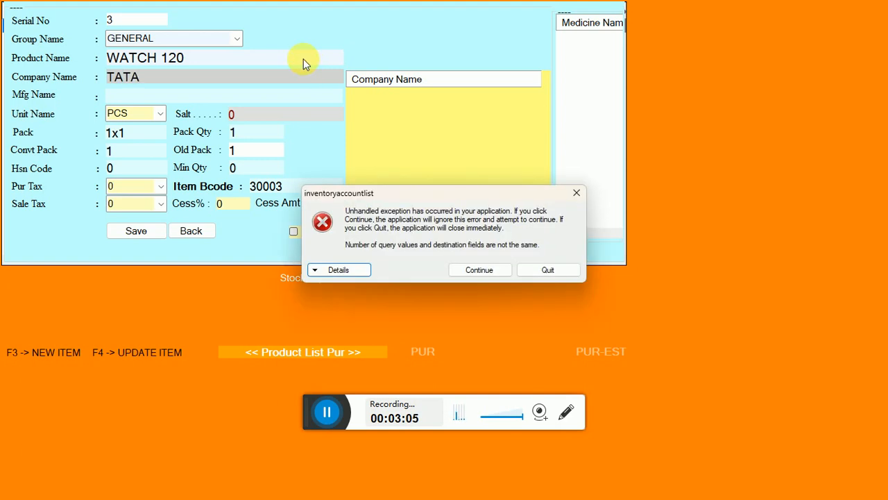
Step: Dismiss the application error, save the new product with its other details at their defaults, and return to the product list
click(503, 273)
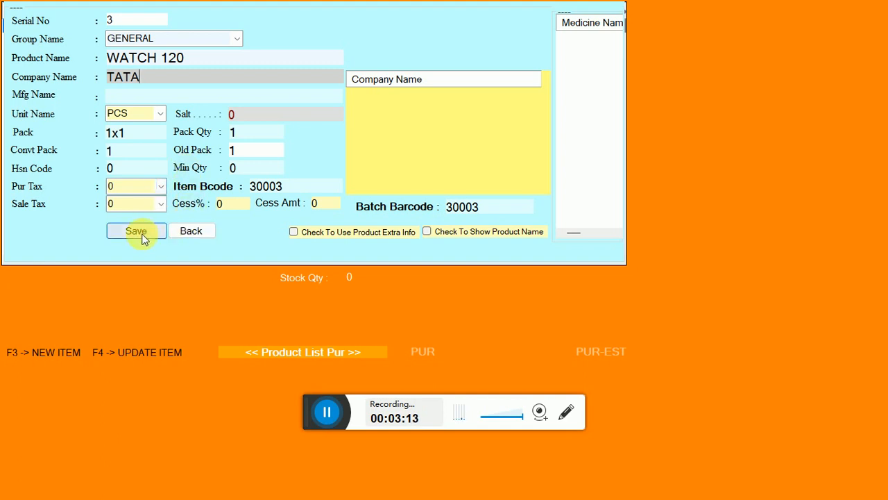
click(119, 232)
click(435, 287)
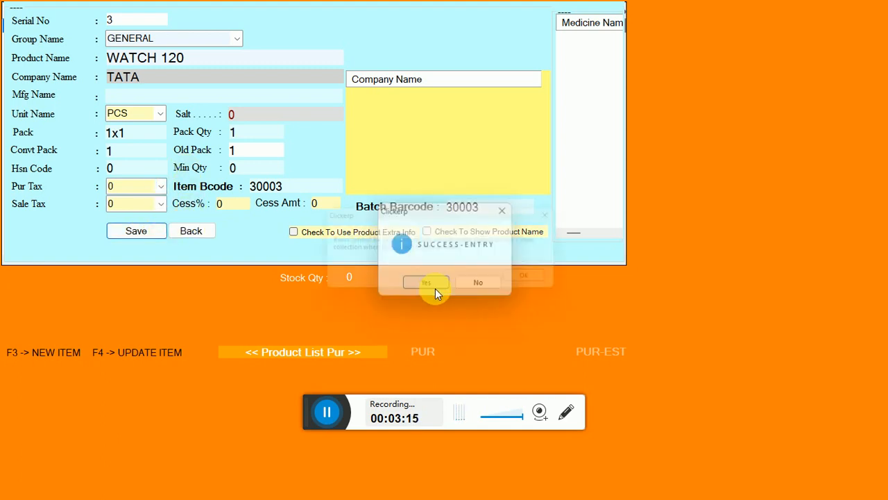
click(542, 283)
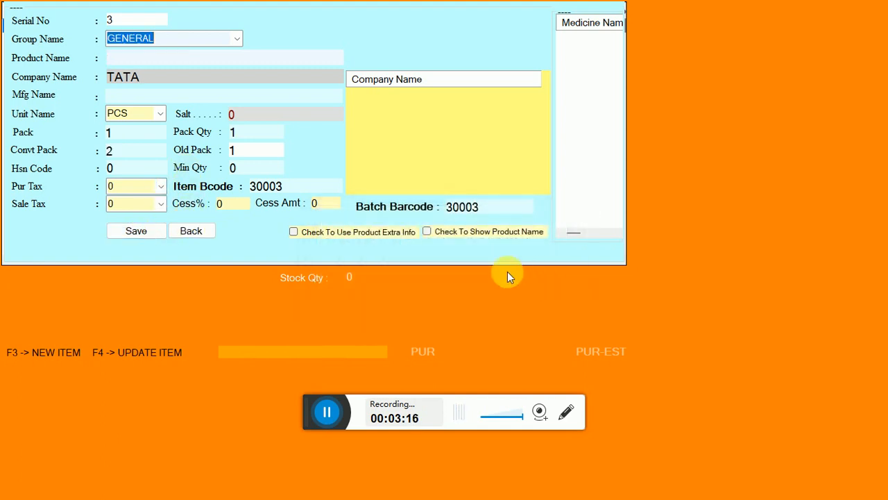
click(192, 236)
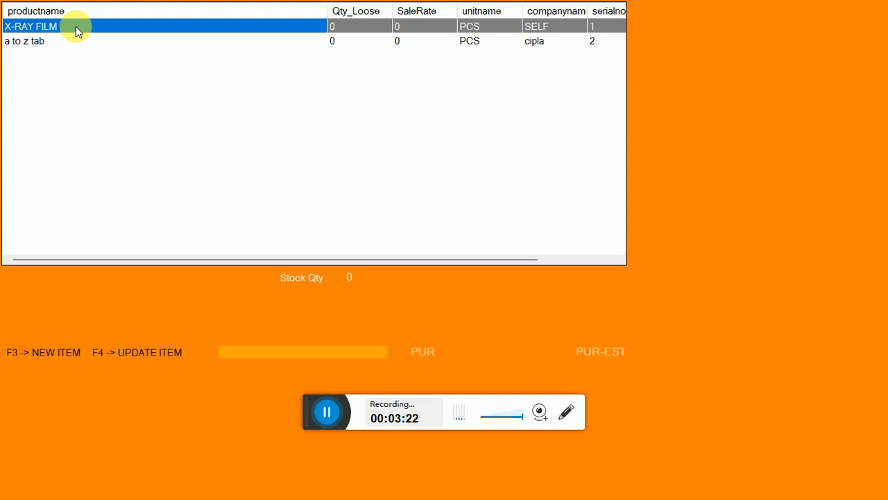
Step: Add WATCH 120 to the entry with quantity 45 and the other values at their defaults, and close the product list
text(W)
key(Return)
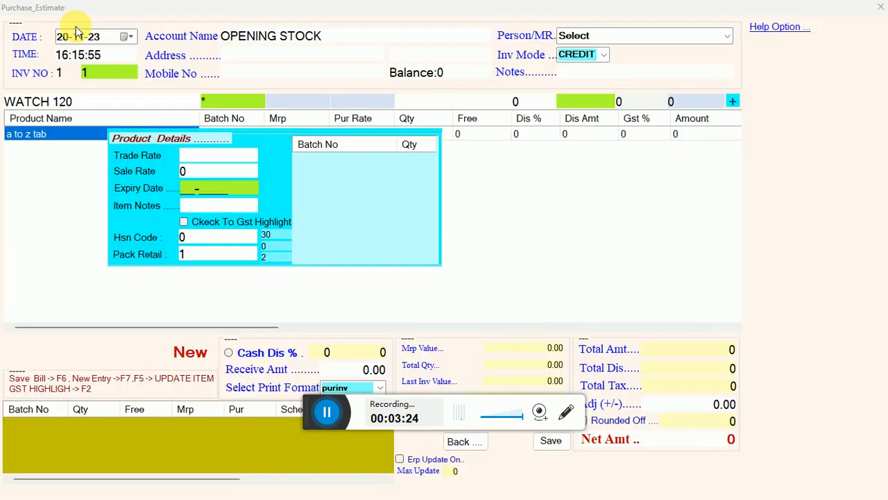
click(283, 104)
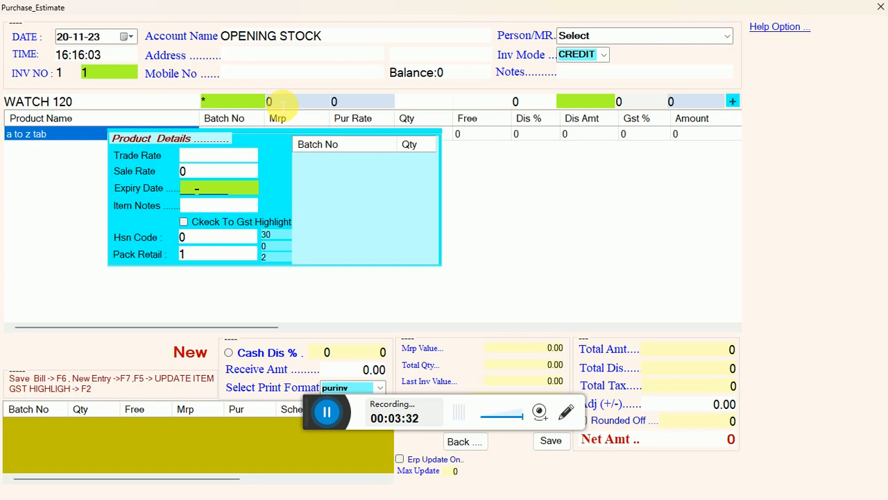
key(Return)
key(Return)
key(Return)
key(Return)
key(Return)
key(Return)
text(45)
key(Return)
key(Return)
key(Return)
key(Return)
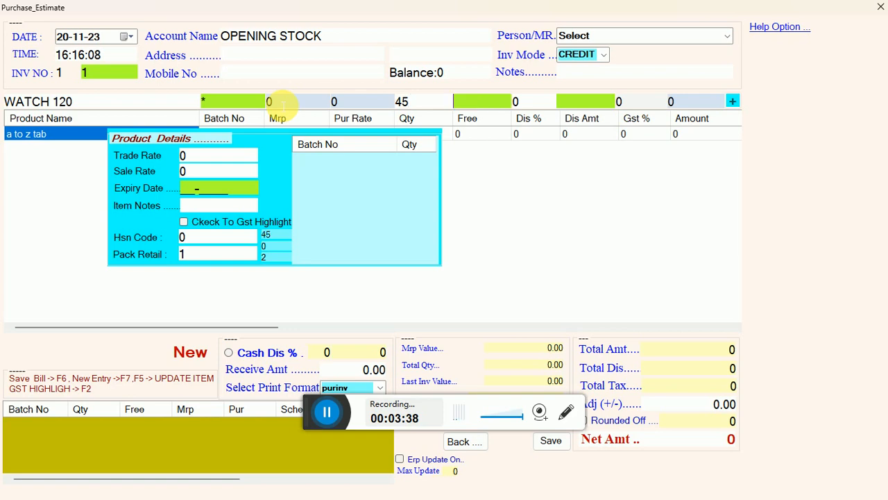
key(Return)
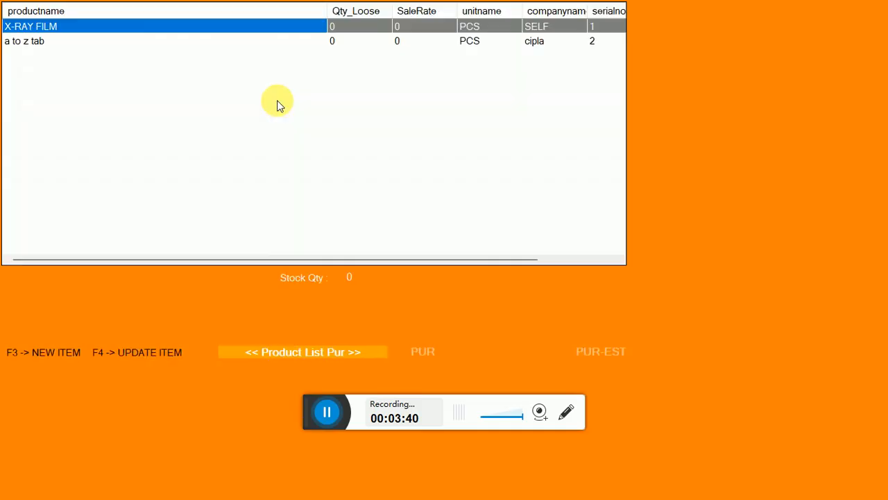
key(Escape)
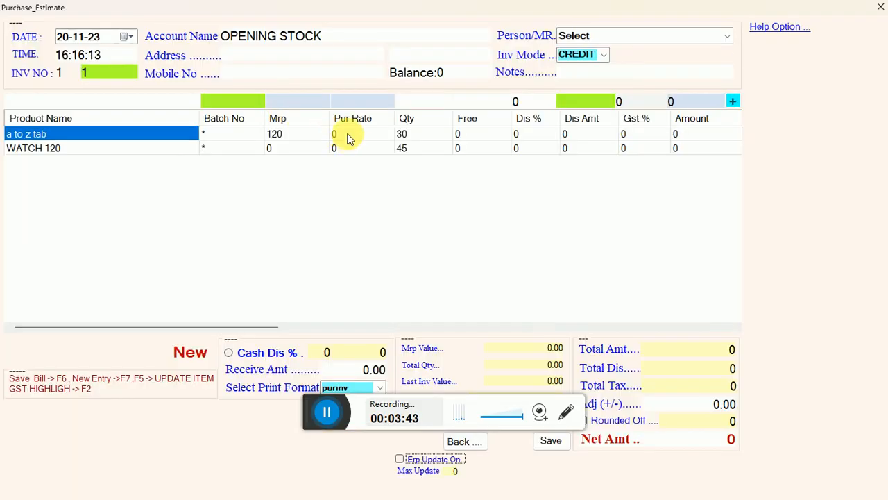
Step: Review the item quantities and account name, then save the Stock In entry and return to the home screen
click(402, 137)
click(406, 148)
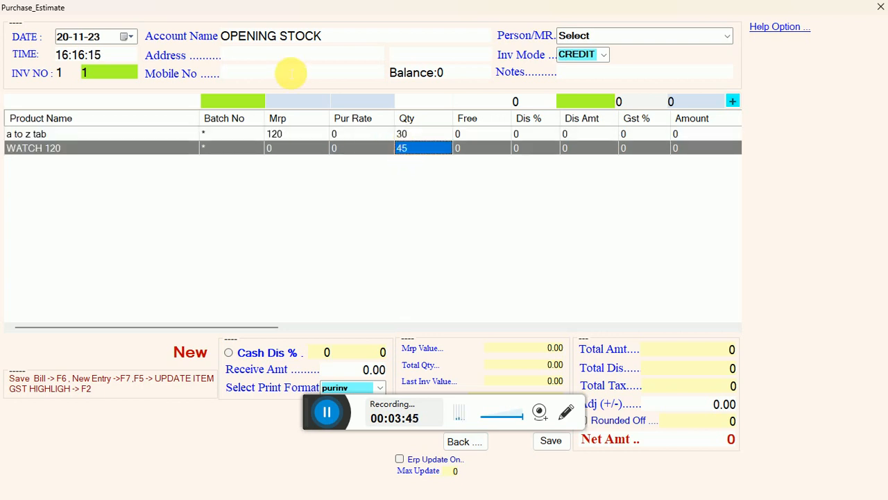
click(277, 36)
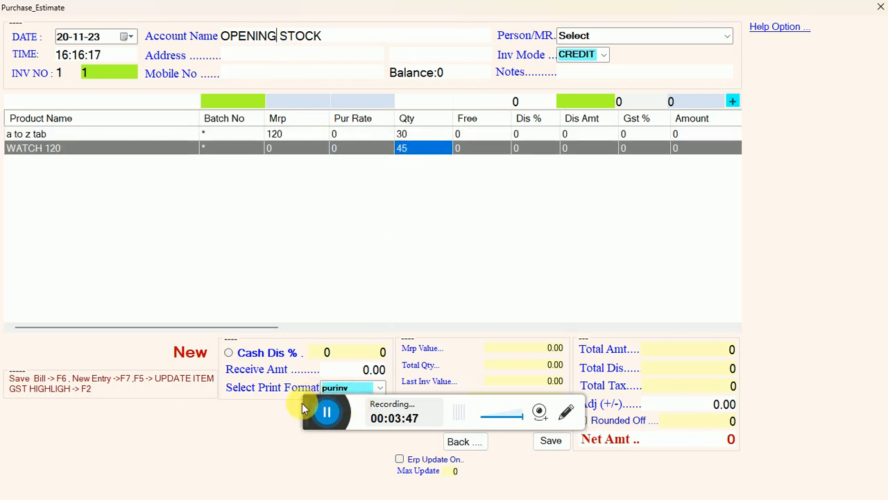
drag(302, 405, 494, 491)
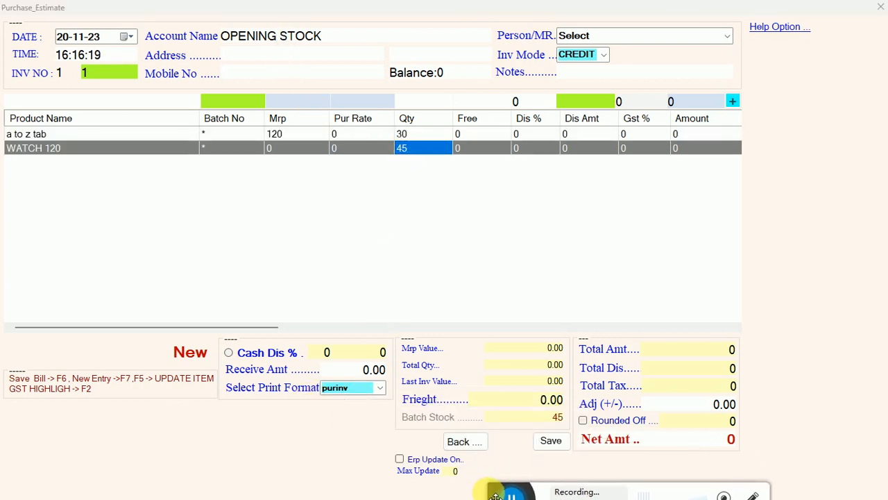
click(550, 440)
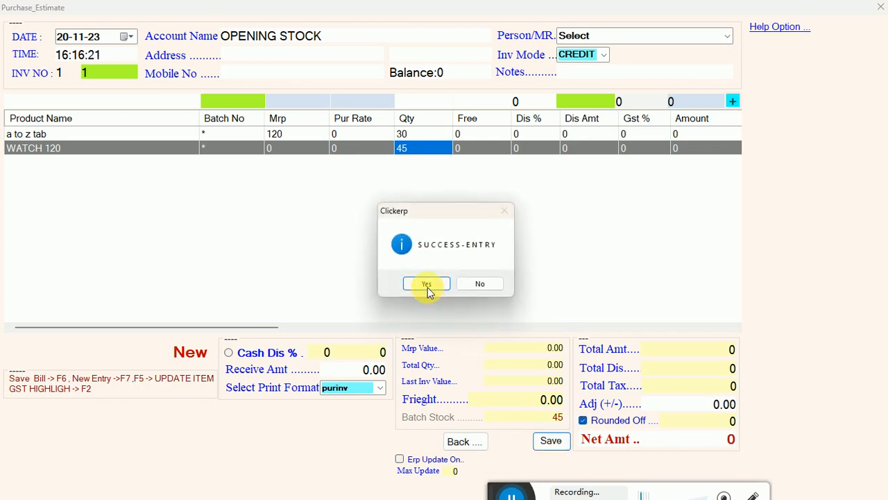
click(428, 283)
click(483, 285)
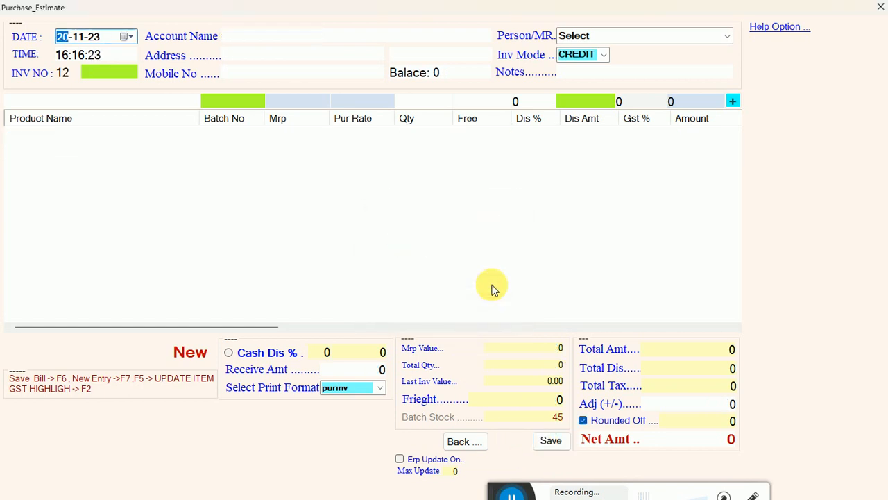
click(462, 441)
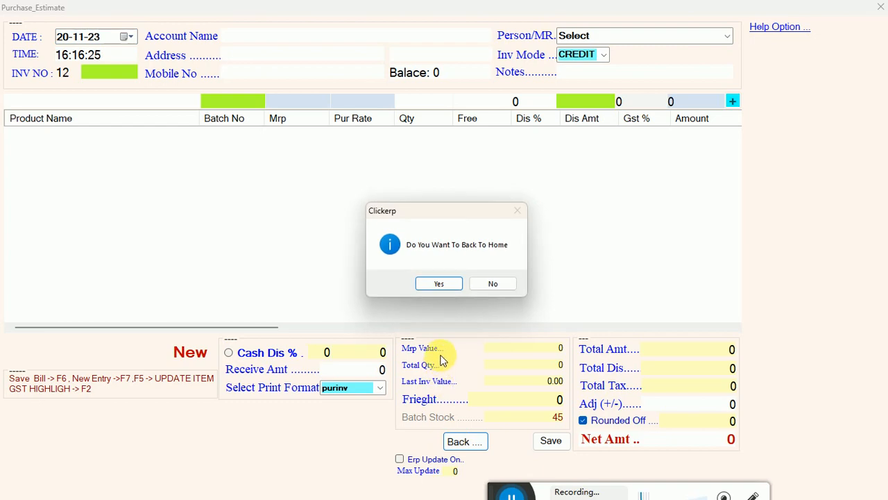
click(437, 285)
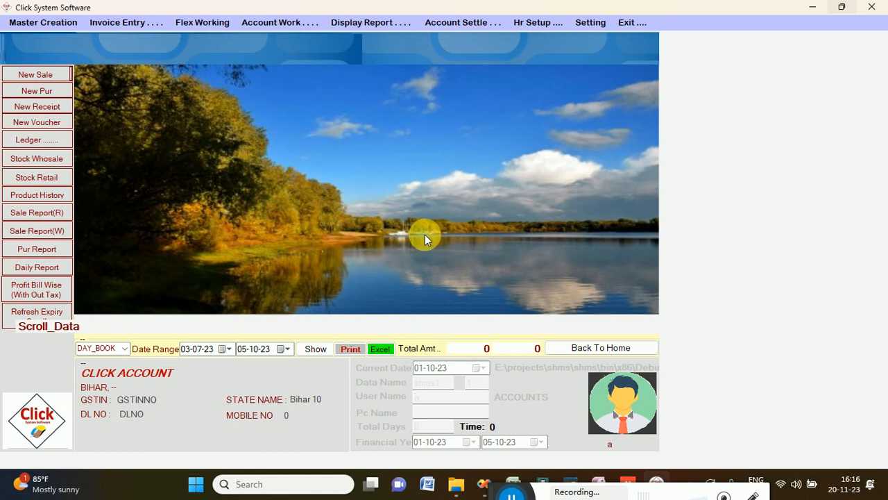
Step: Open the saved OPENING STOCK Stock In entry for updating and select its a to z tab line
click(441, 26)
mouse_move(454, 79)
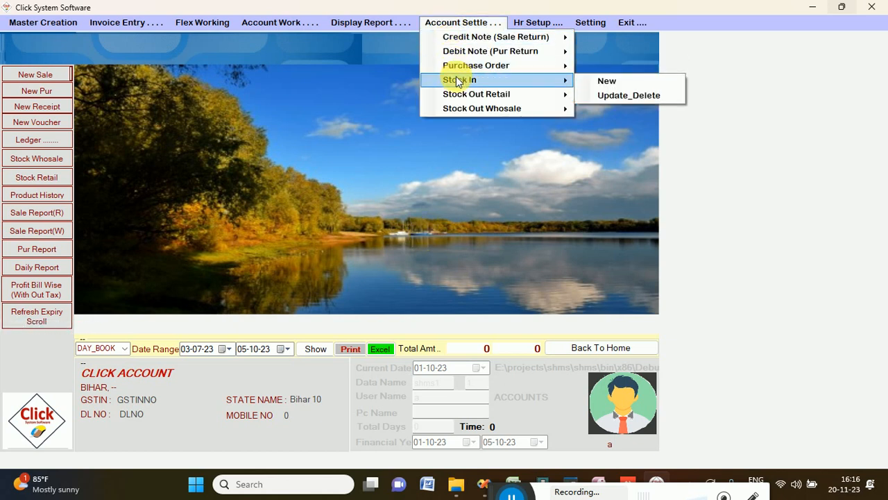
click(620, 98)
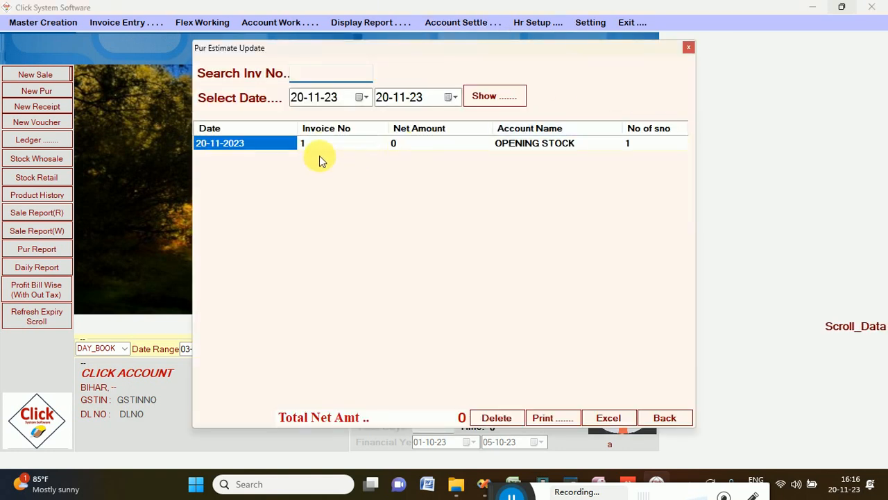
click(320, 146)
double_click(320, 144)
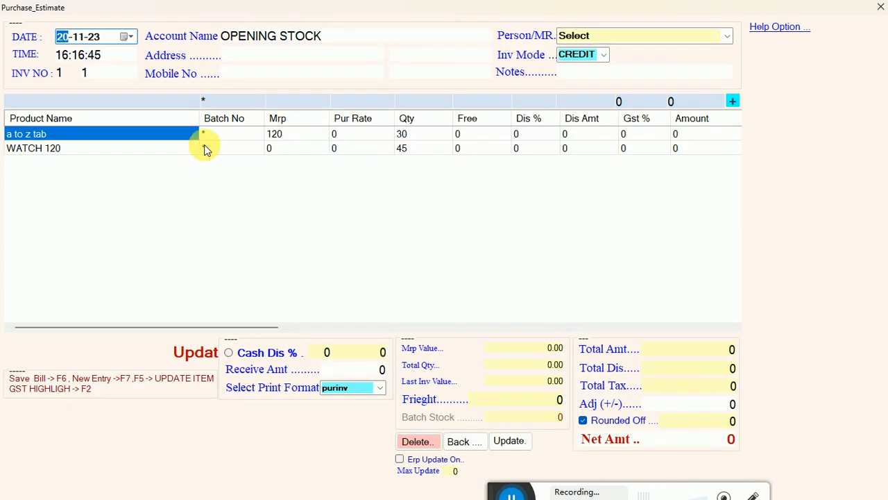
click(43, 138)
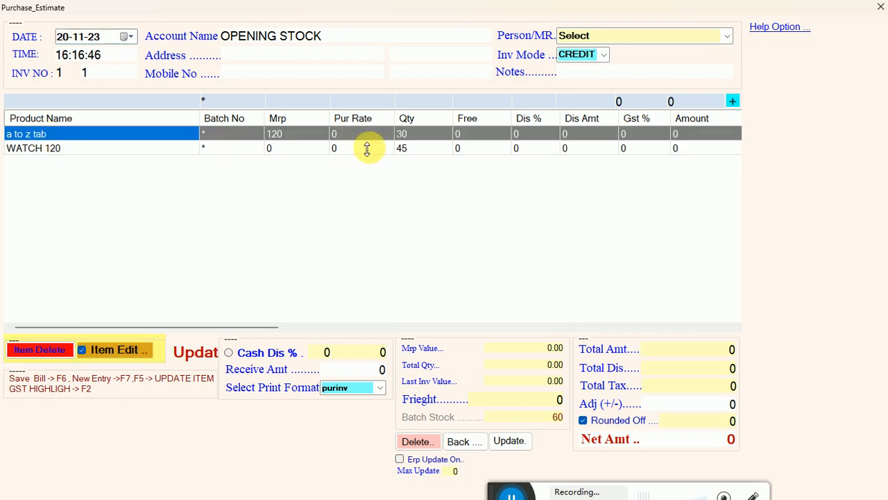
click(357, 138)
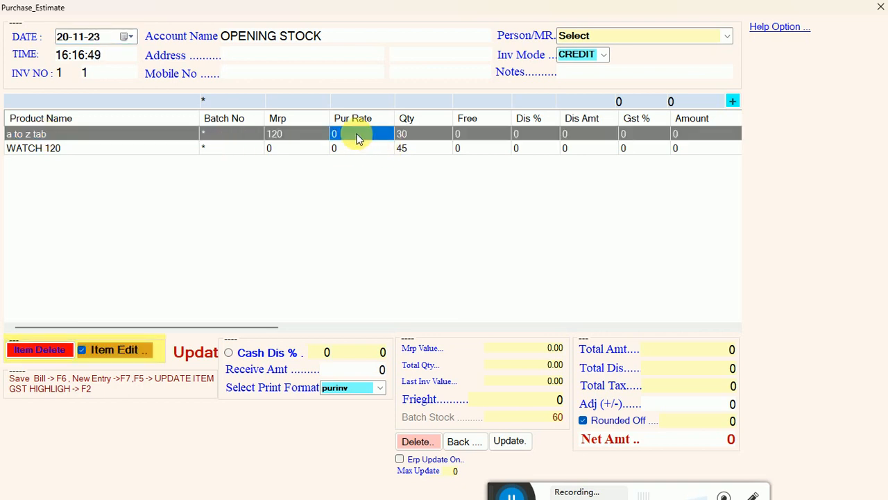
Step: Set the a to z tab purchase rate to 80, and WATCH 120's MRP to 100 and purchase rate to 60
text(8)
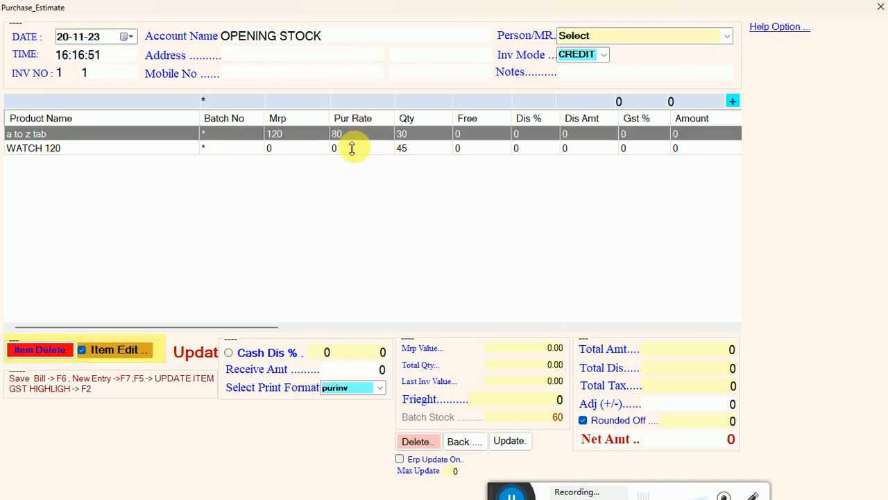
click(298, 150)
text(100)
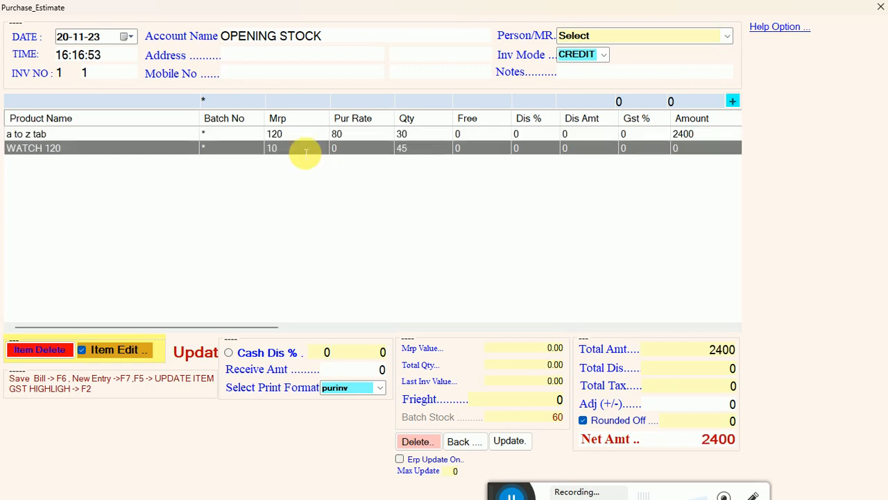
key(Return)
text(60)
click(338, 134)
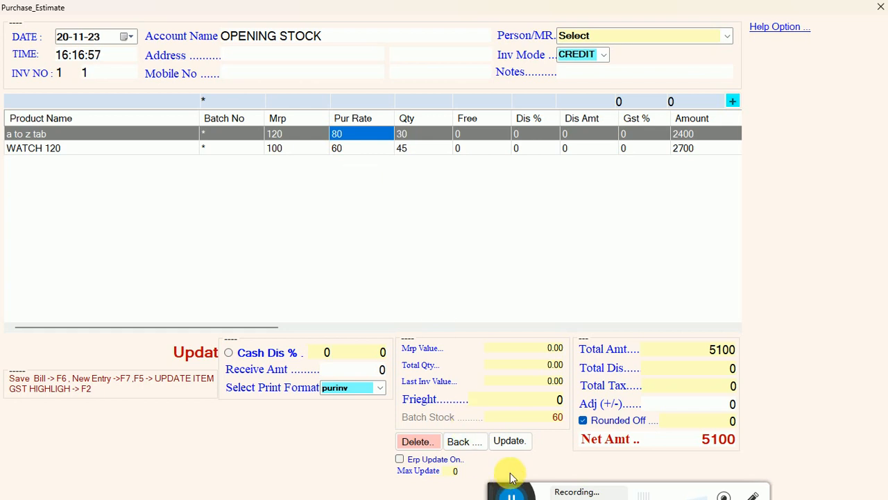
Step: Save the updated OPENING STOCK entry, leave it, and close the update list to return to the home screen
click(510, 441)
click(442, 288)
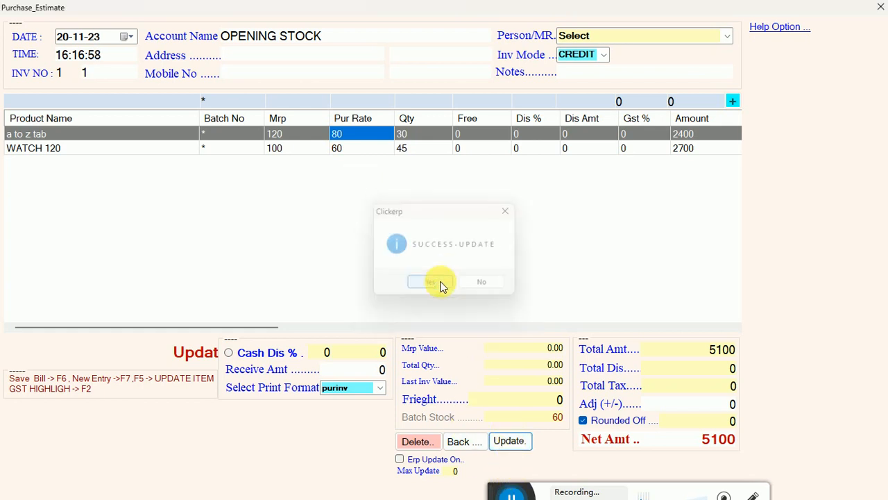
click(484, 283)
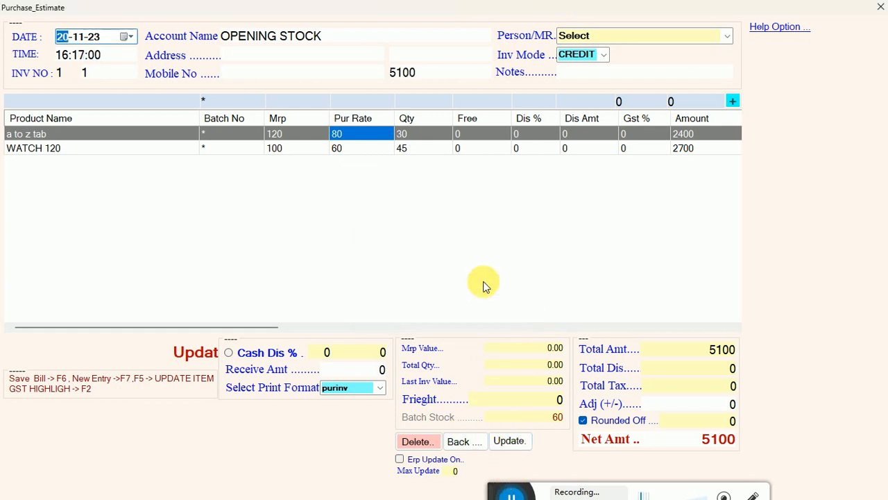
click(458, 442)
click(433, 284)
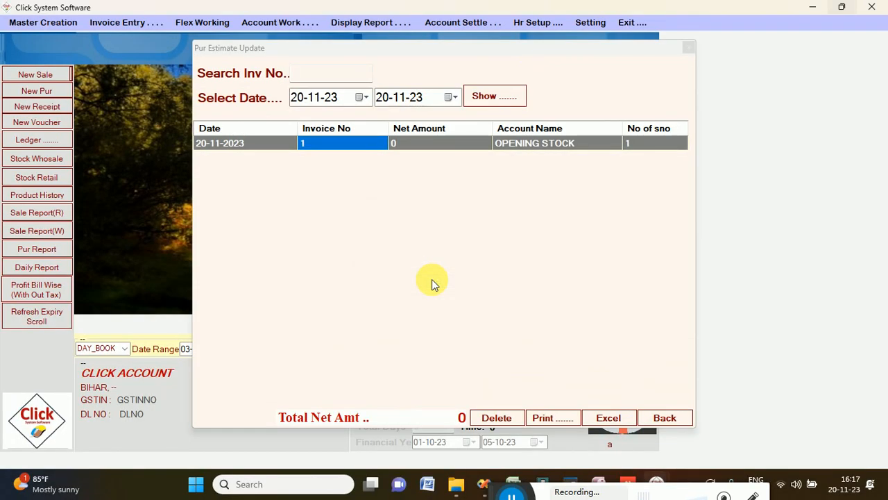
click(688, 45)
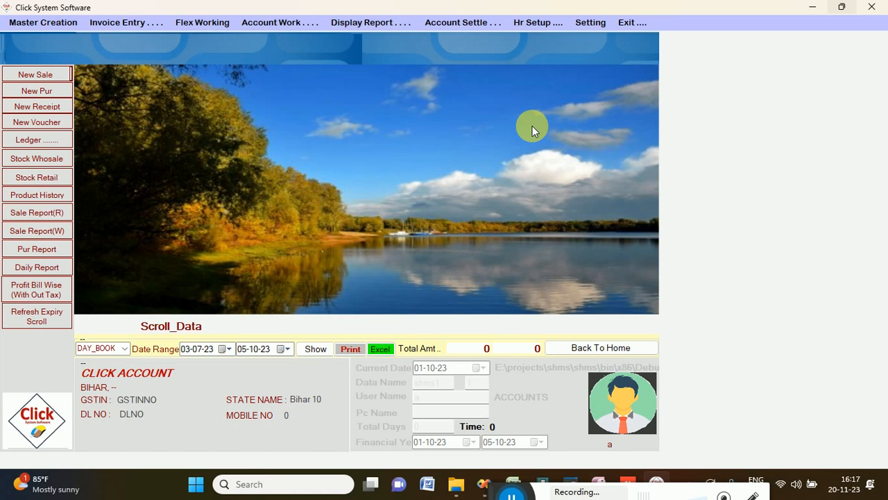
click(31, 92)
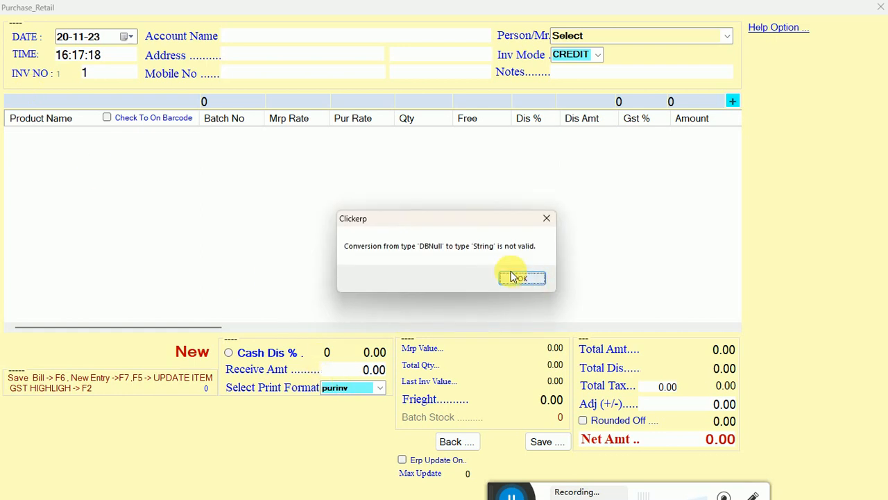
click(514, 277)
click(454, 442)
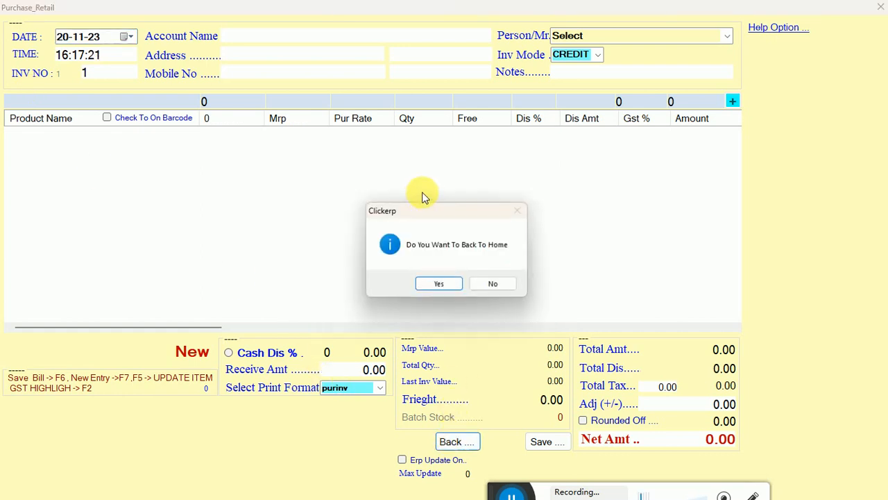
click(435, 283)
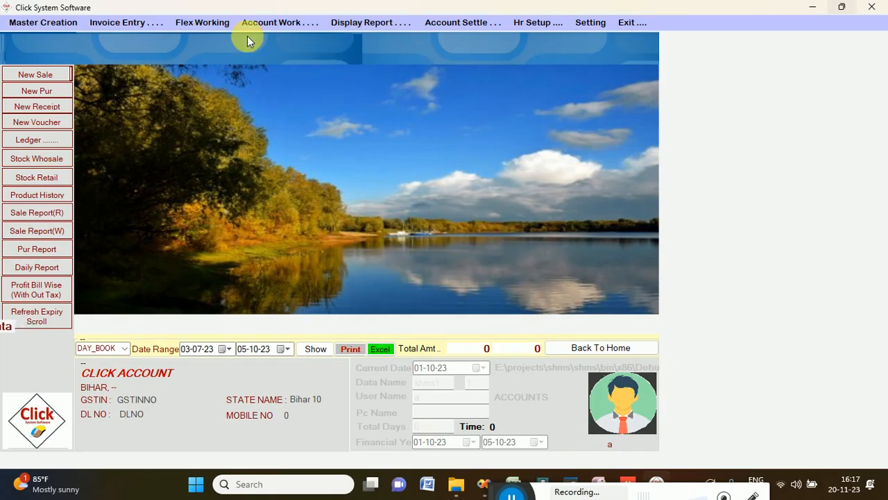
Step: Start a new purchase dated 10-11-23 with invoice number R-34 and open the account list, dismissing the application errors
click(124, 23)
mouse_move(143, 53)
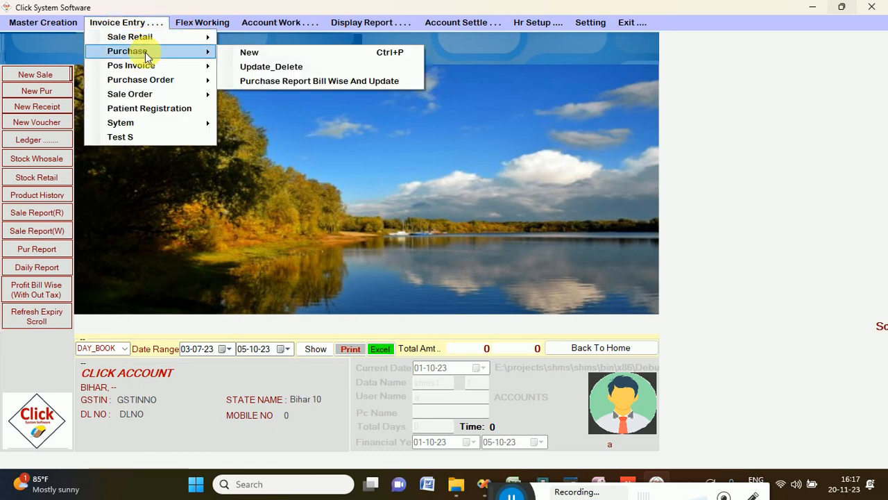
click(251, 53)
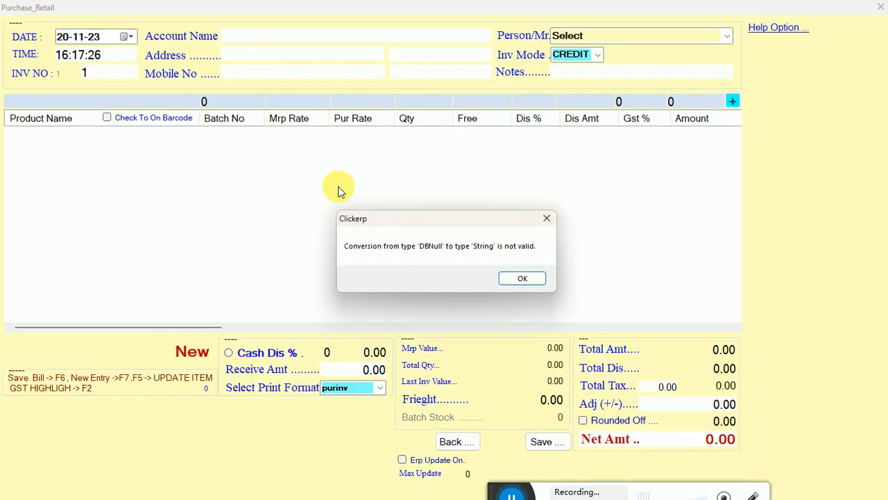
click(513, 276)
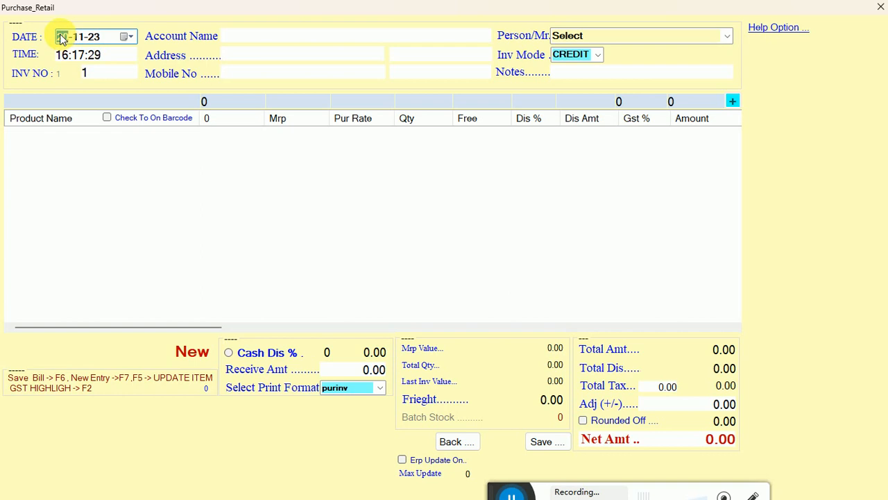
key(Return)
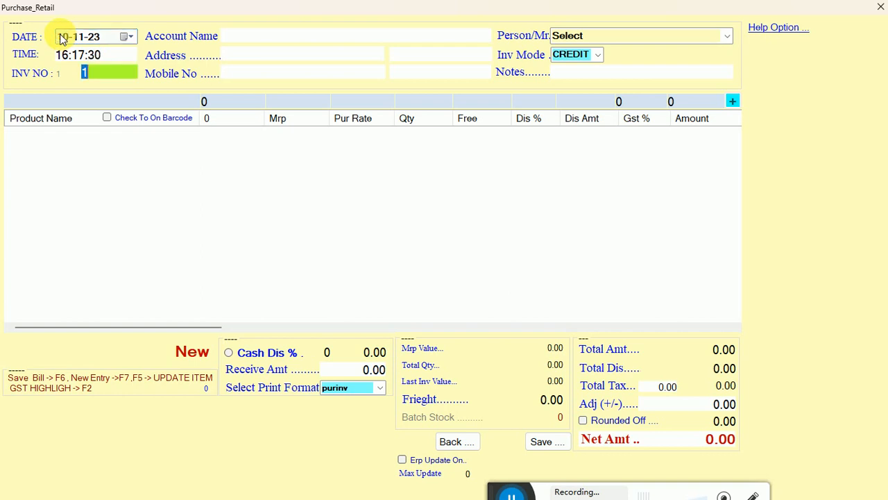
text(R-34)
key(Return)
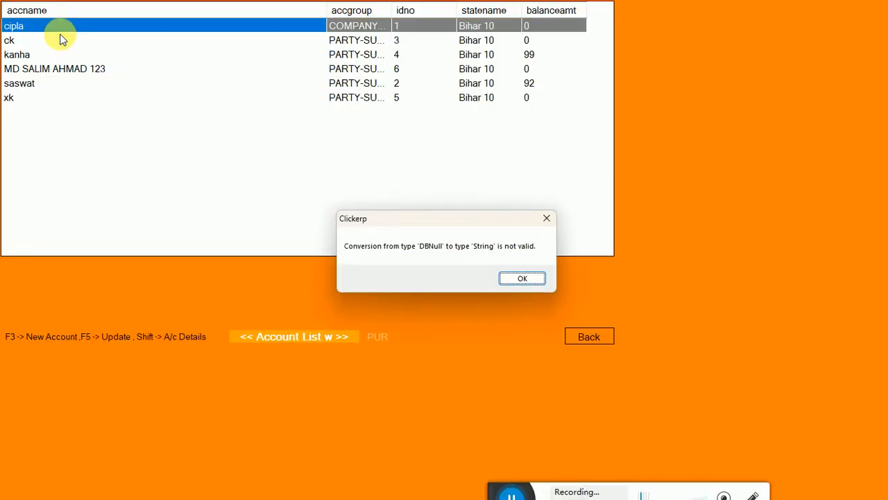
click(518, 278)
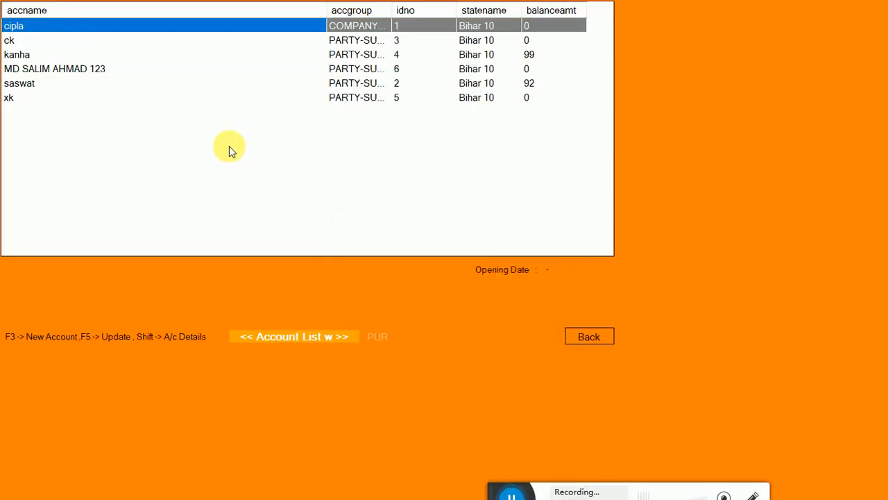
Step: Create and save a new account named RAUSHAN TRADERS with its address, keeping the state 10-Bihar and leaving the other details at their defaults
click(44, 85)
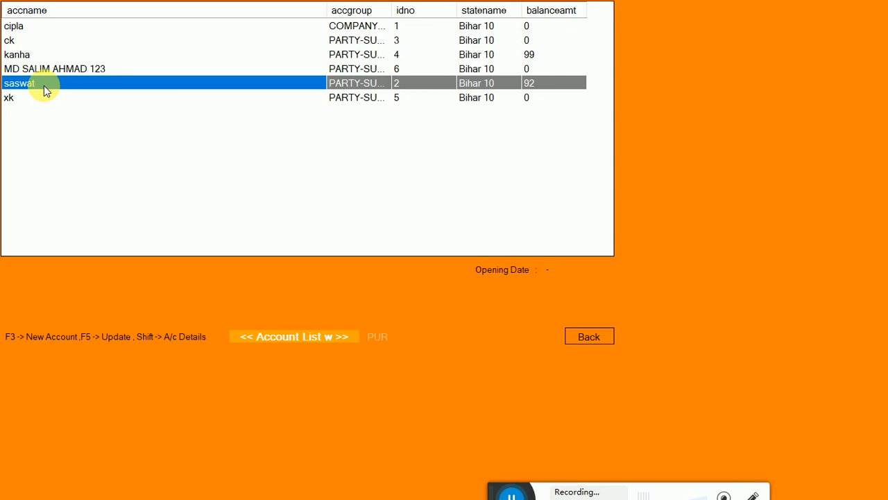
key(F3)
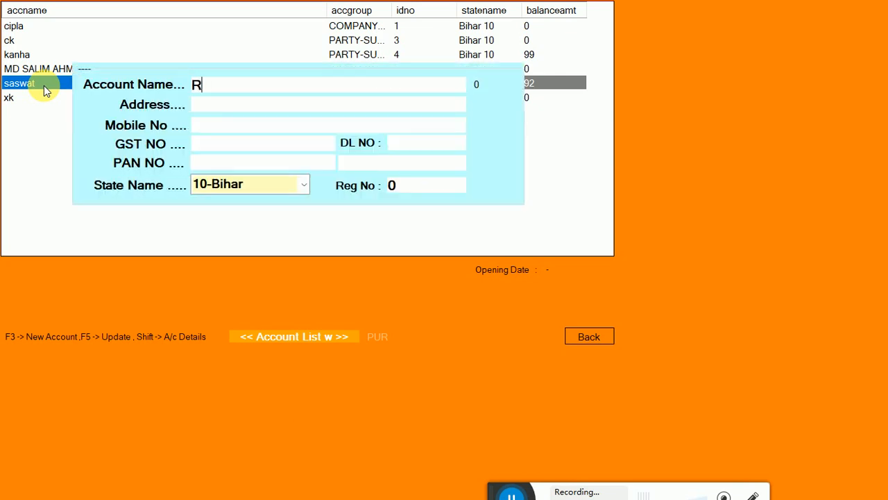
text(RAUSHAN T)
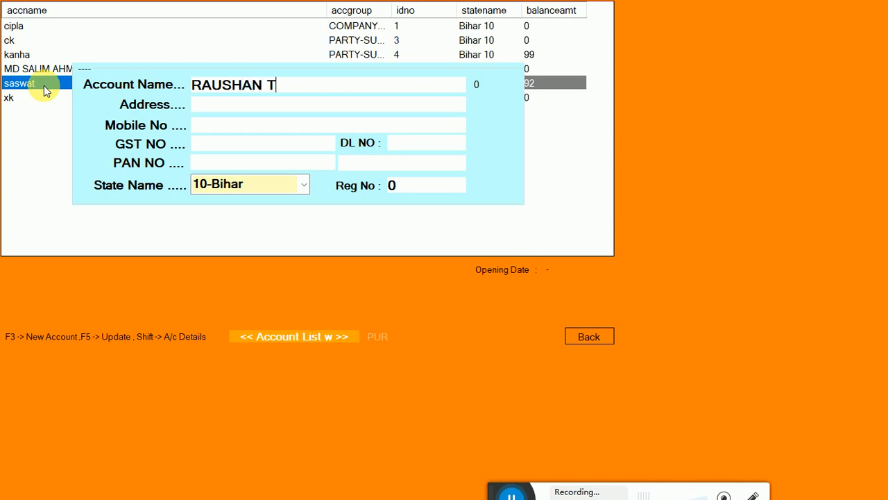
text(RADERS)
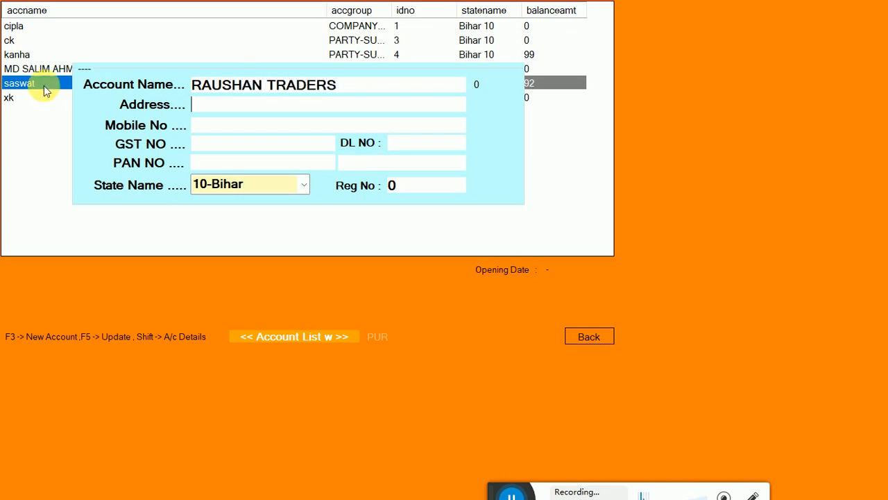
text(PATNA)
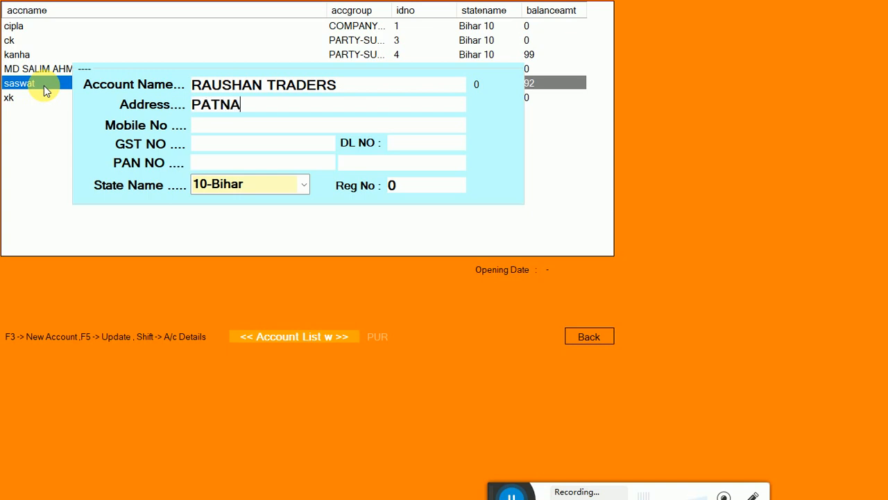
key(Return)
key(Return)
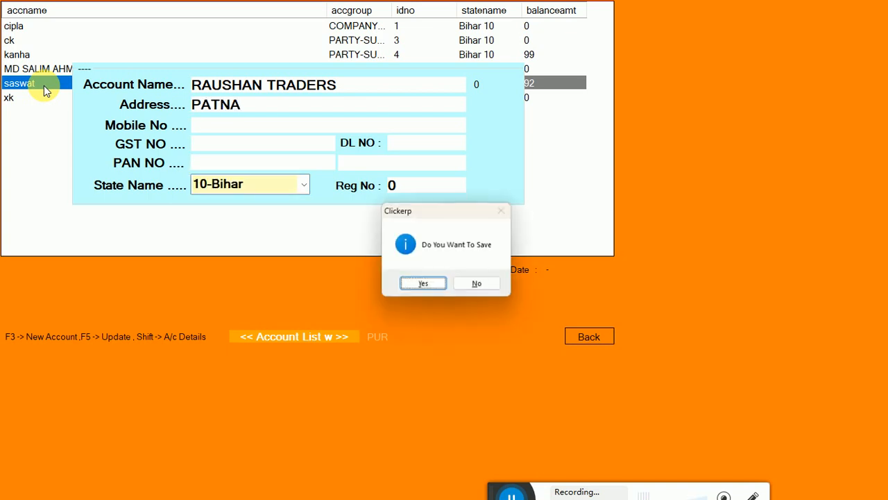
key(Return)
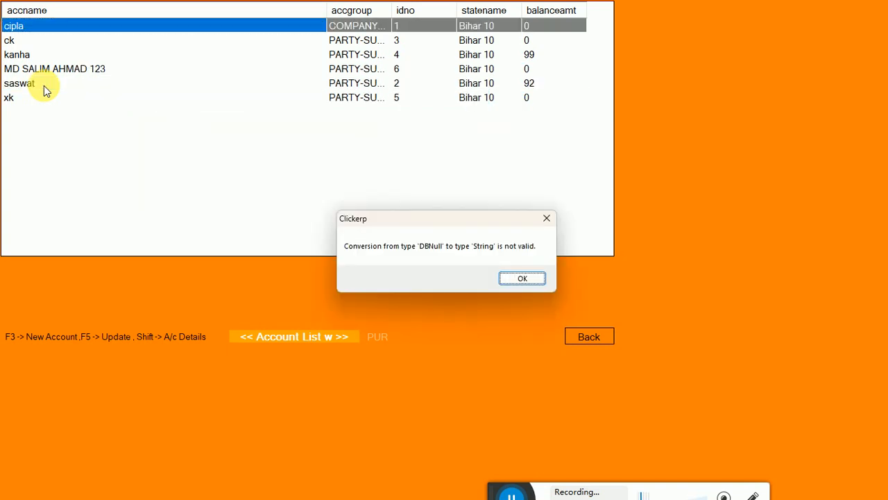
click(504, 280)
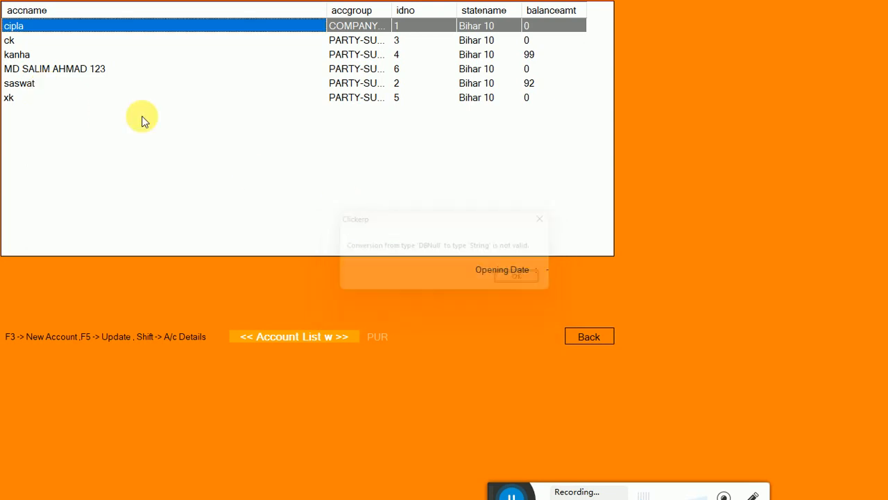
Step: Filter the account list by R and choose RAUSHAN TRADERS as the purchase's account
click(41, 82)
text(R)
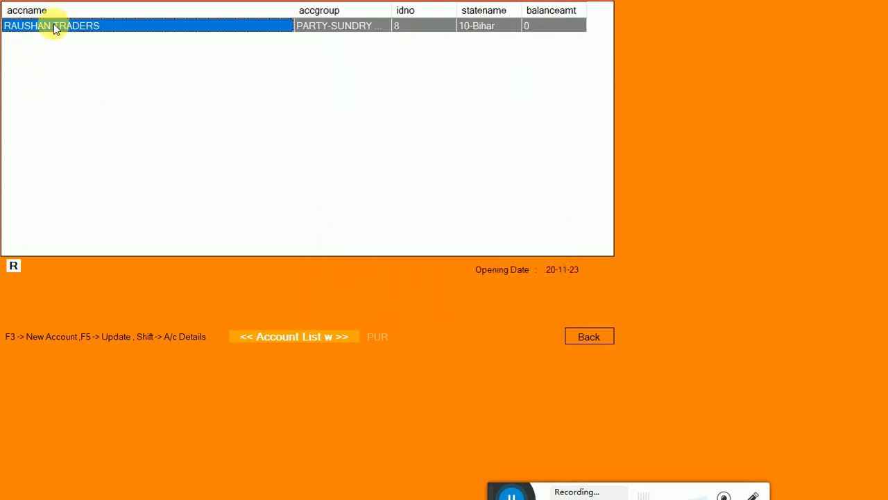
double_click(55, 28)
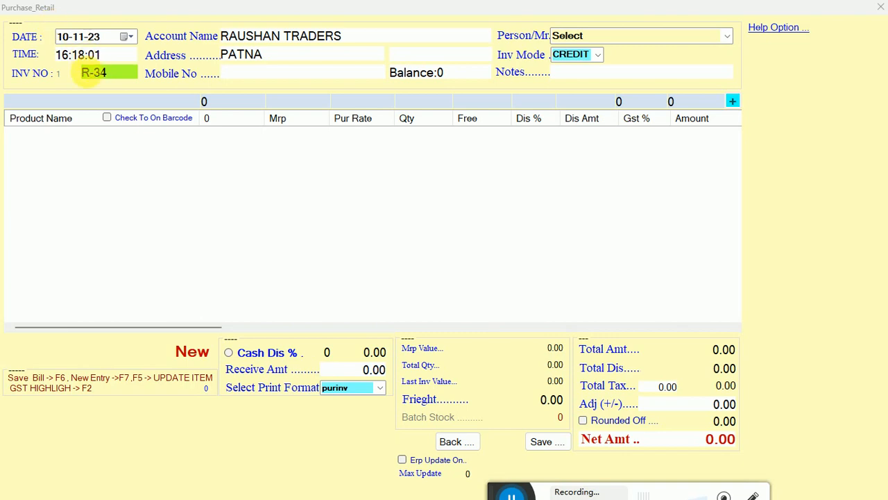
Step: Choose WATCH 120 from the product list and enter batch number 45, MRP 100 and purchase rate 2300
click(93, 106)
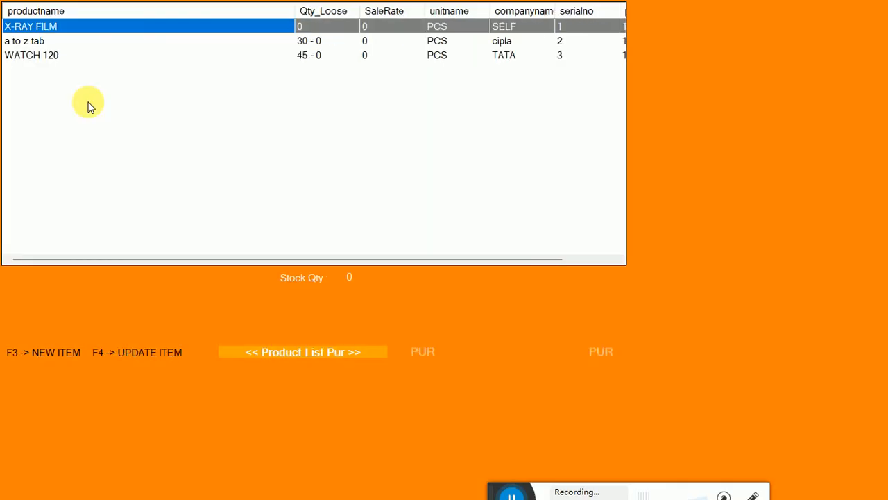
key(Down)
key(Down)
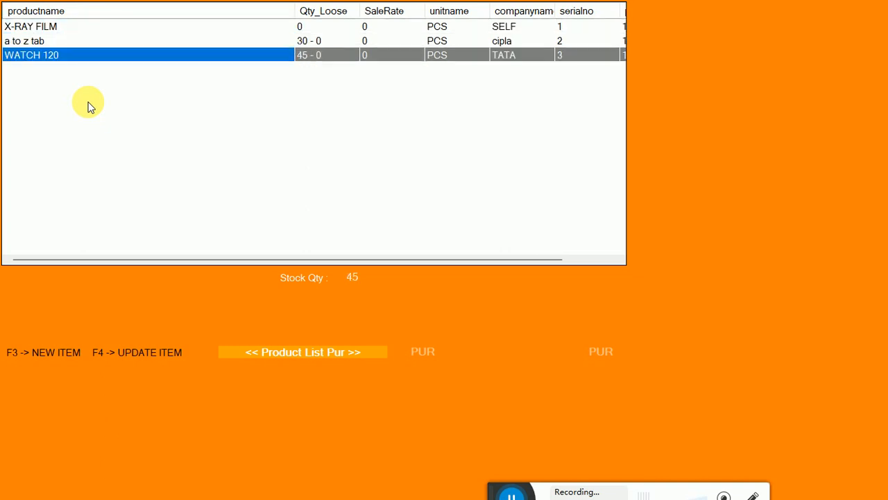
key(Return)
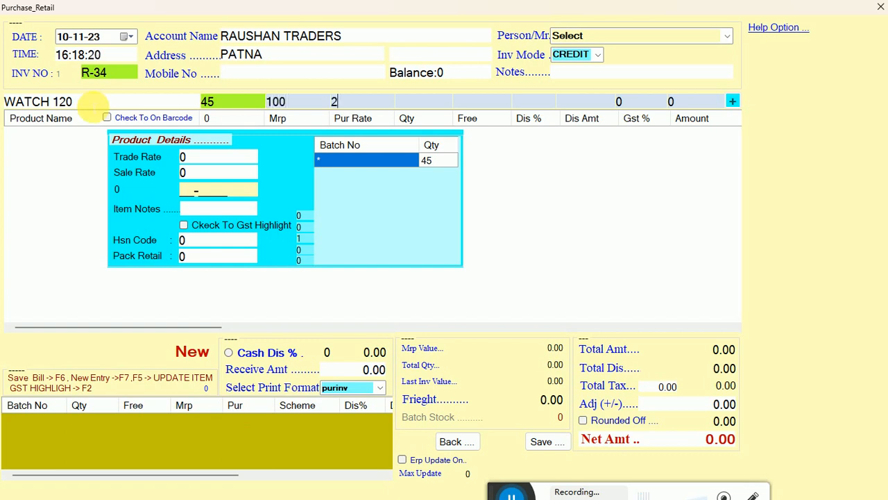
text(300)
key(Return)
key(Return)
Step: Enter quantity 344, free quantity 2 and zero discount for WATCH 120 and add the line to the purchase
key(Return)
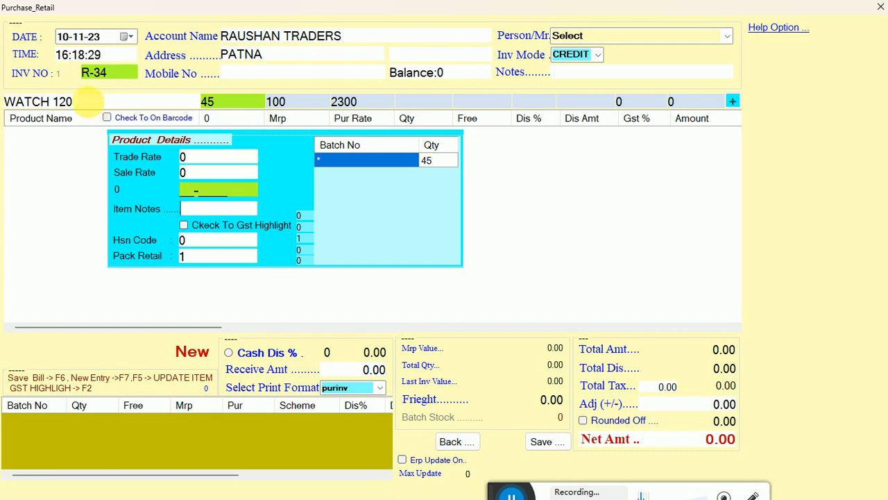
key(Return)
key(Return)
key(Return)
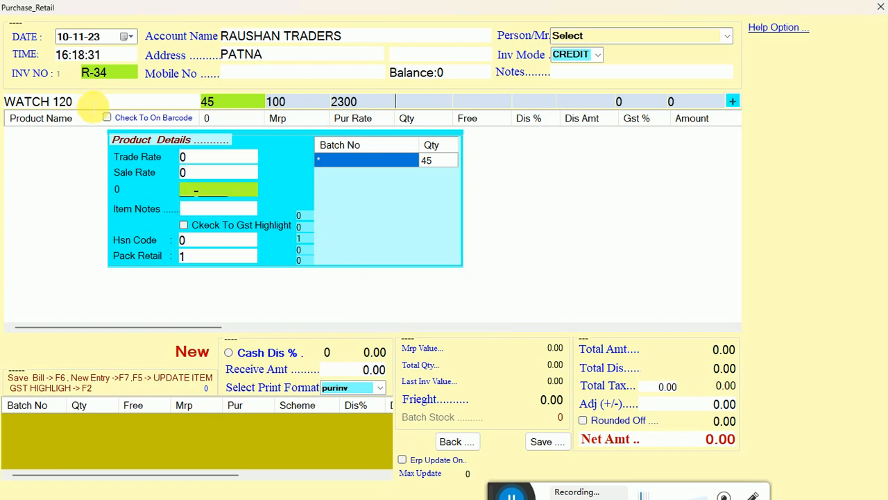
key(Return)
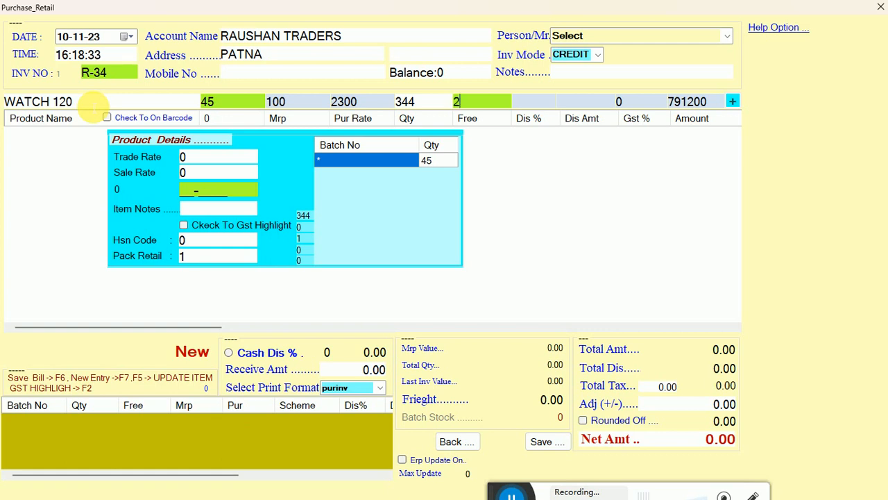
text(2)
key(Return)
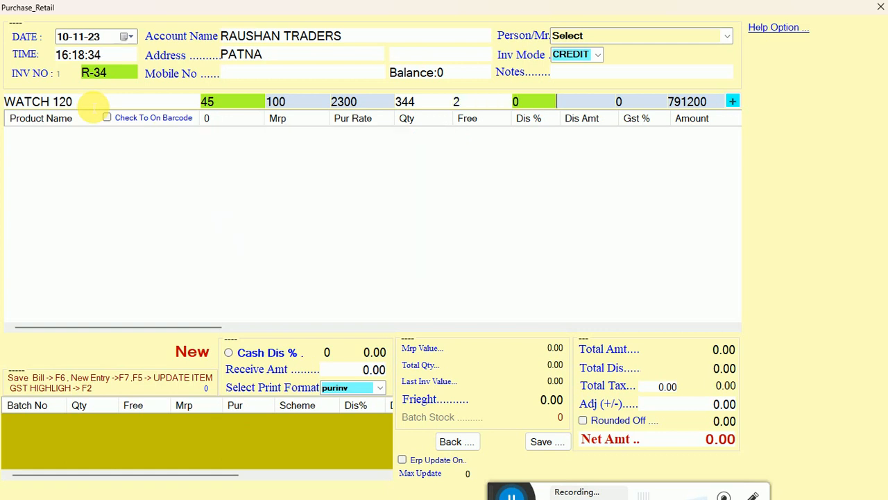
key(Return)
key(Return)
key(Return)
key(Escape)
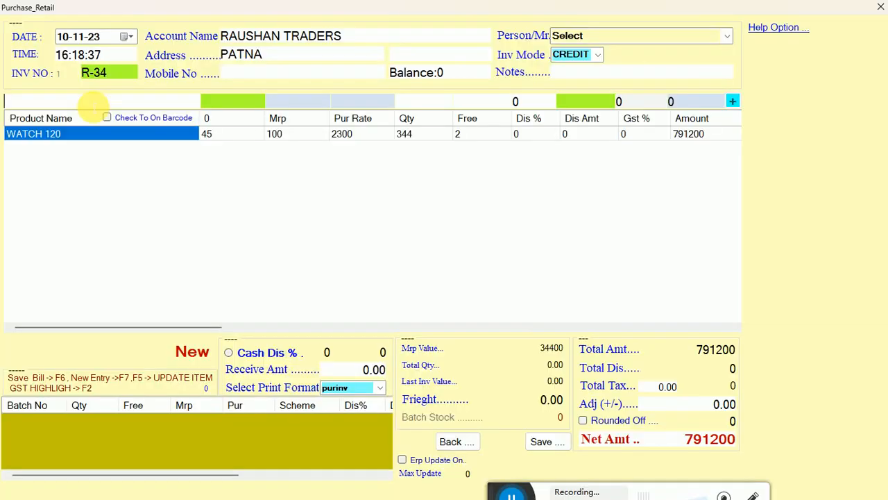
Step: Save the RAUSHAN TRADERS purchase with invoice number R-34 without printing it
click(543, 443)
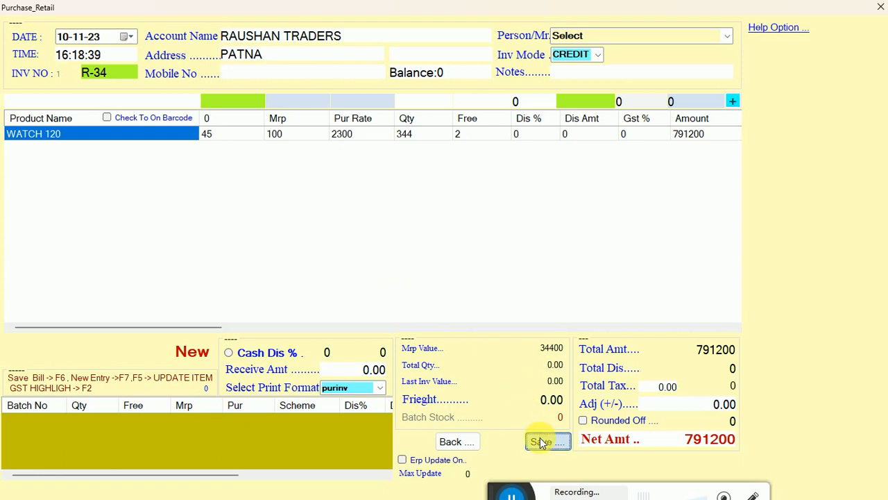
click(428, 282)
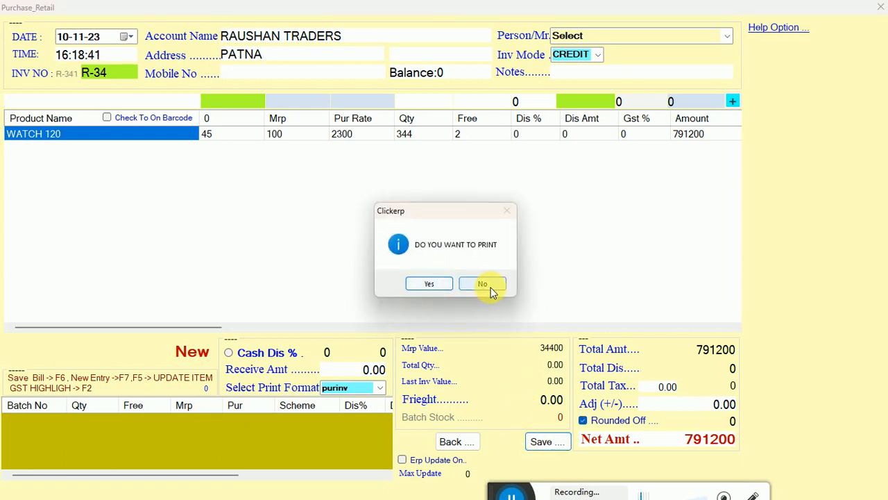
click(484, 285)
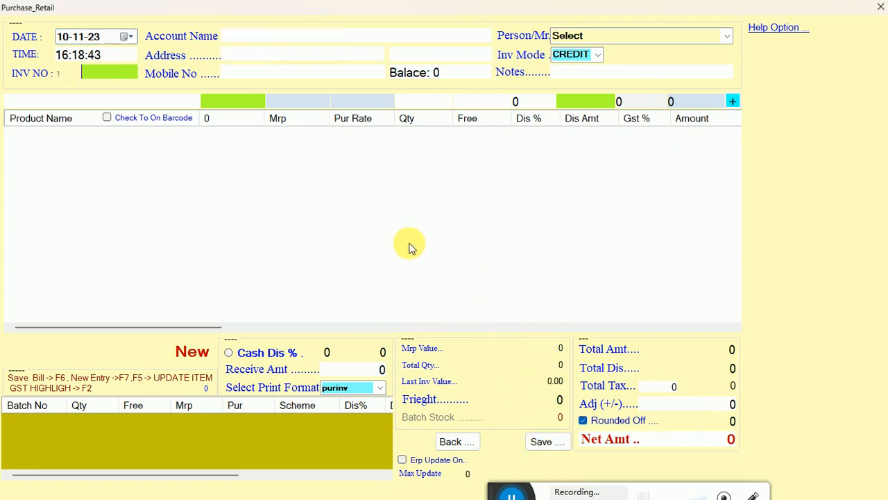
Step: Start another purchase dated 10-11-23 with invoice number 344 and choose RAUSHAN TRADERS as its account, dismissing the application error
key(Return)
key(Return)
text(345)
key(Return)
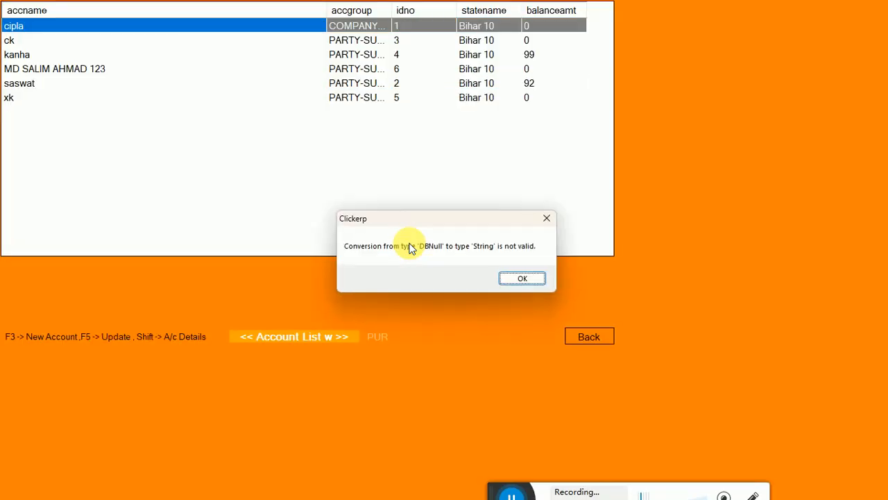
click(533, 278)
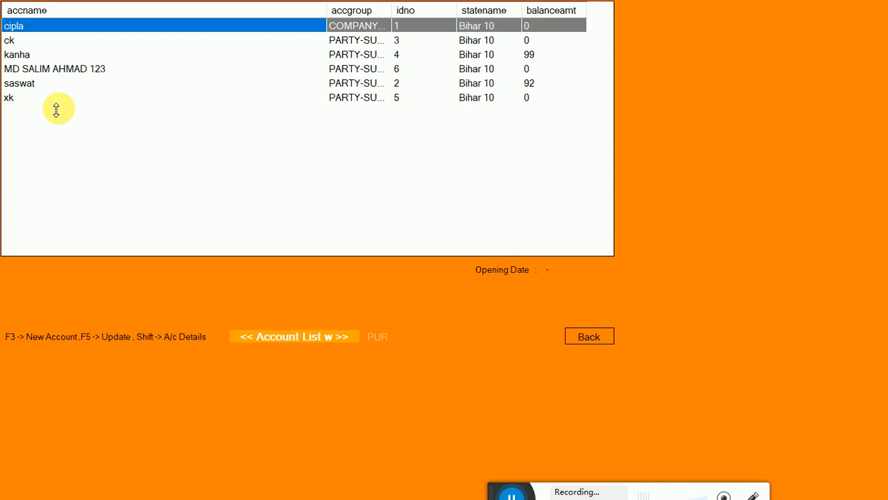
text(R)
key(Return)
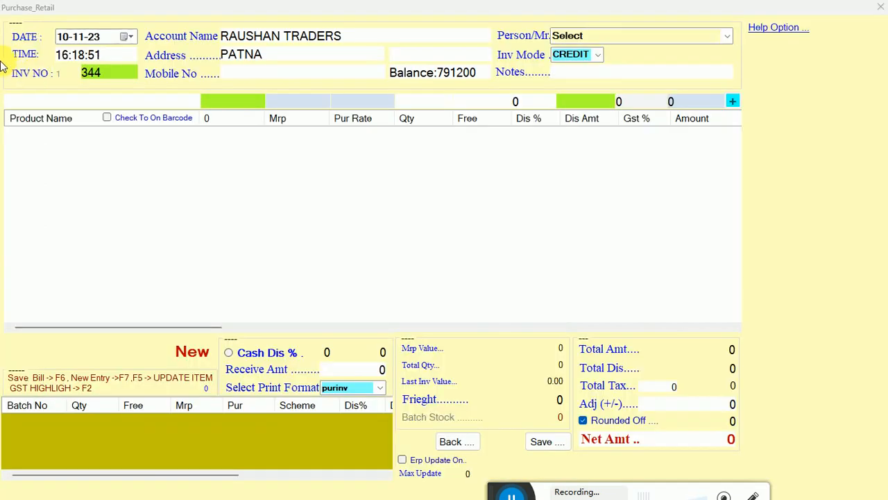
Step: Choose WATCH 120 from the product list for invoice 344 and select the quantity in its previous purchase record
click(59, 102)
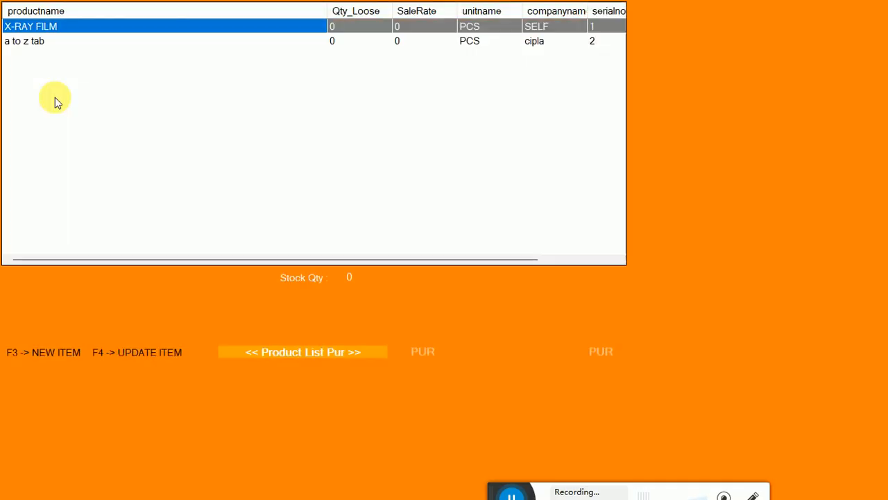
key(Down)
key(Down)
key(Down)
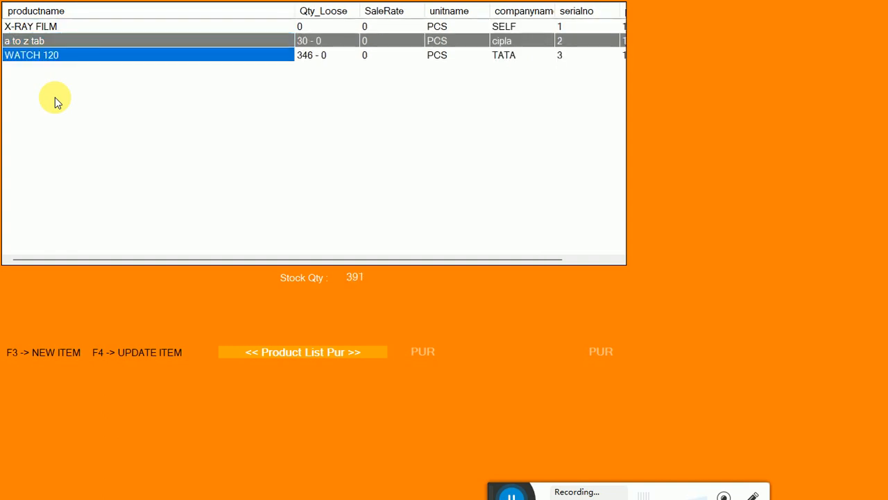
key(Return)
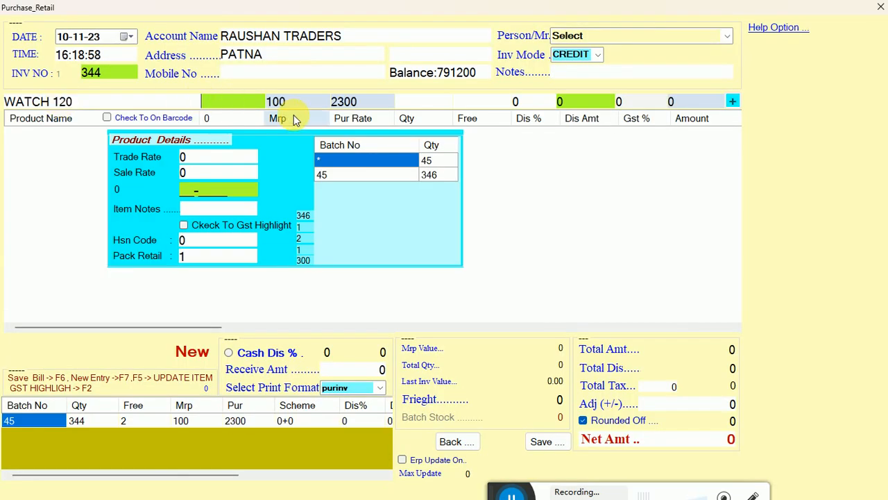
click(95, 420)
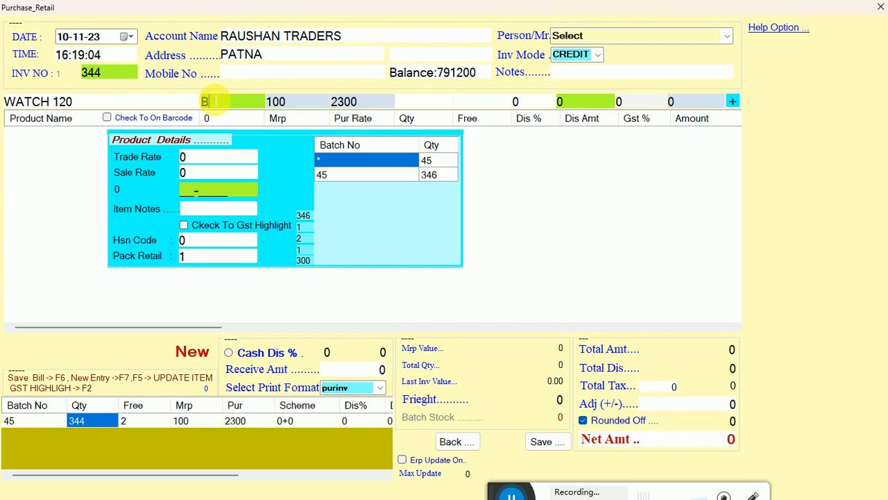
Step: Add the WATCH 120 line with batch number B010, MRP 100, purchase rate 2300 and quantity 34, dismissing the pack update message
key(Return)
key(Return)
key(Return)
key(Return)
key(Return)
key(Return)
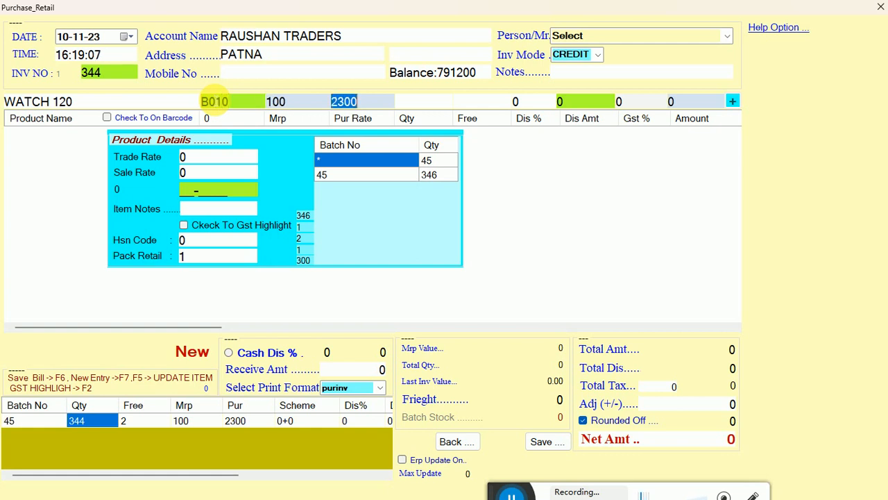
key(Return)
key(Return)
key(Return)
key(Return)
key(Return)
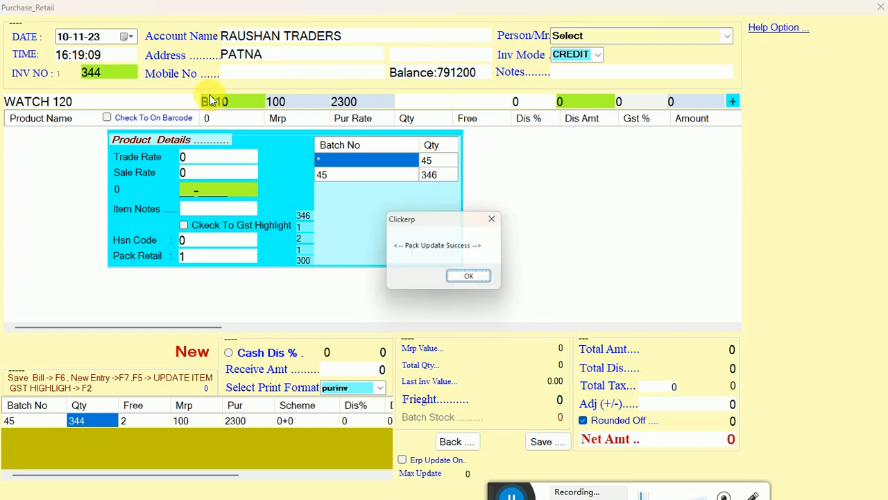
text(34)
key(Return)
key(Return)
key(Return)
key(Return)
key(Return)
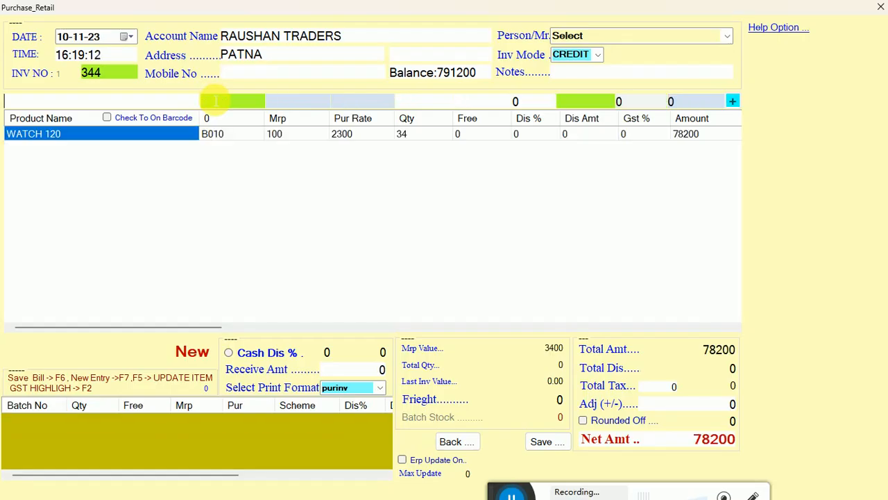
Step: Save purchase invoice 344 without printing it and return to the home screen
click(543, 442)
click(427, 291)
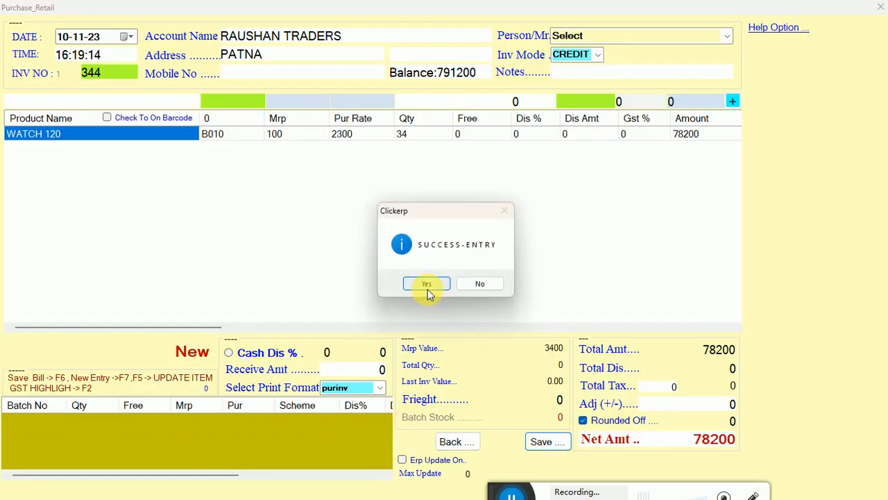
click(482, 284)
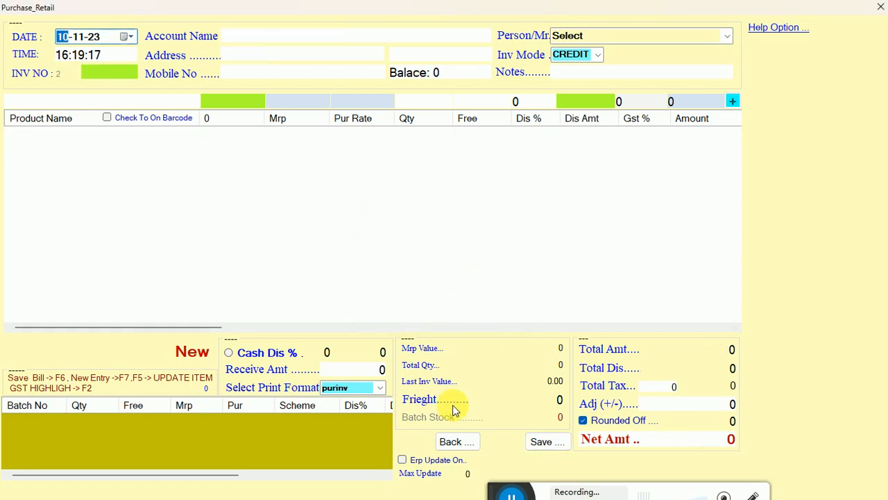
click(458, 442)
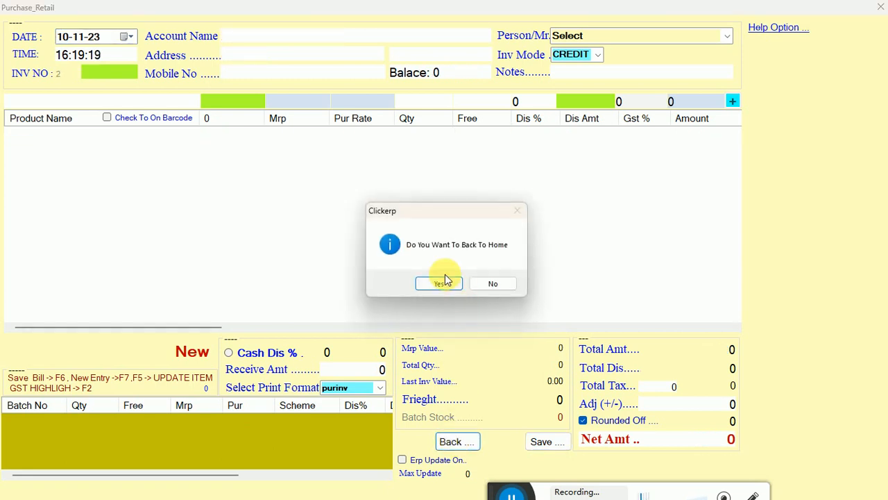
click(443, 282)
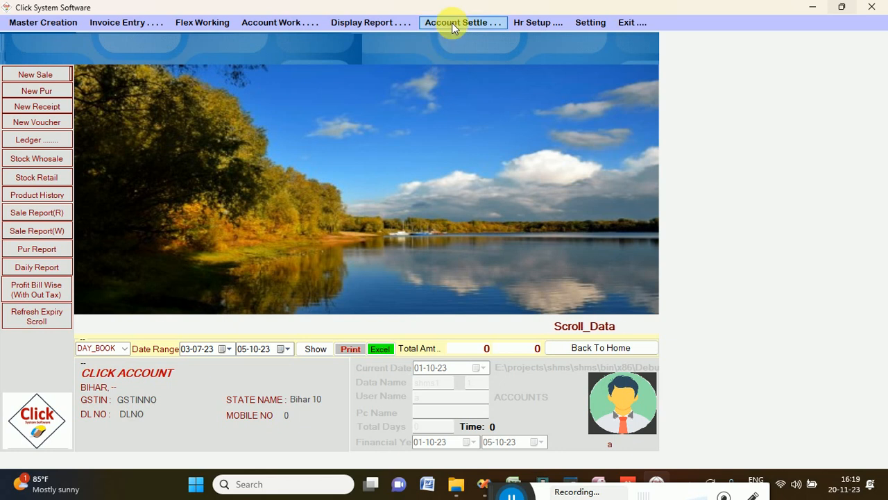
Step: Open the purchase update list and show the purchases from 01-11-23 to 20-11-23
click(452, 23)
mouse_move(134, 24)
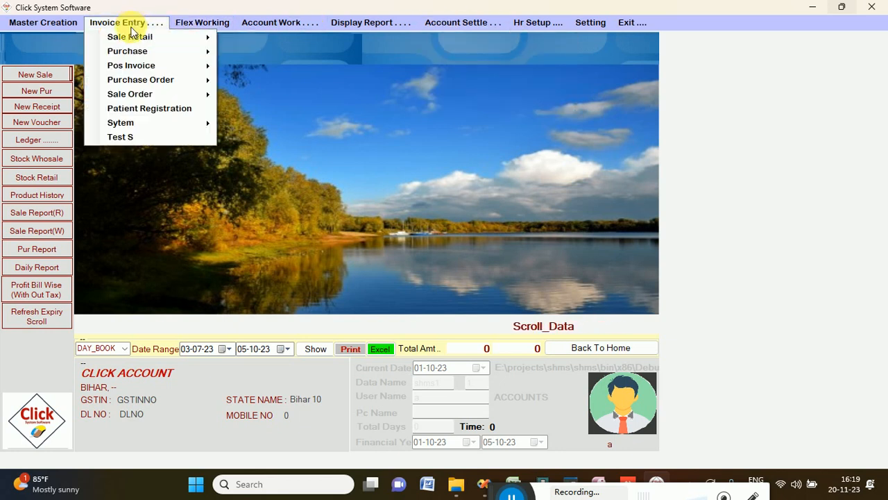
mouse_move(173, 50)
click(264, 66)
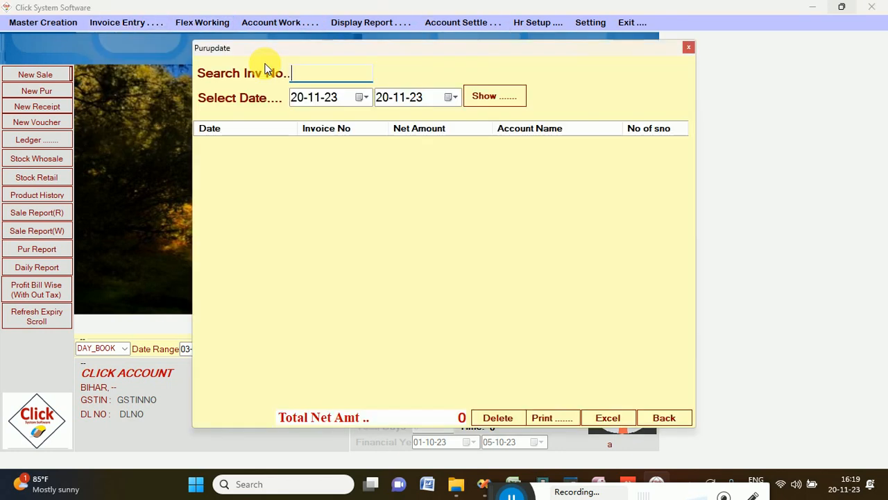
click(297, 99)
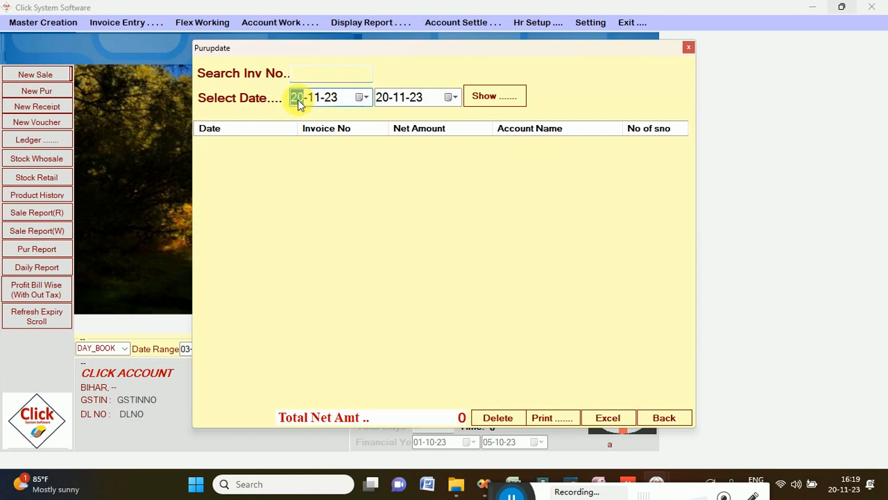
text(1)
click(495, 96)
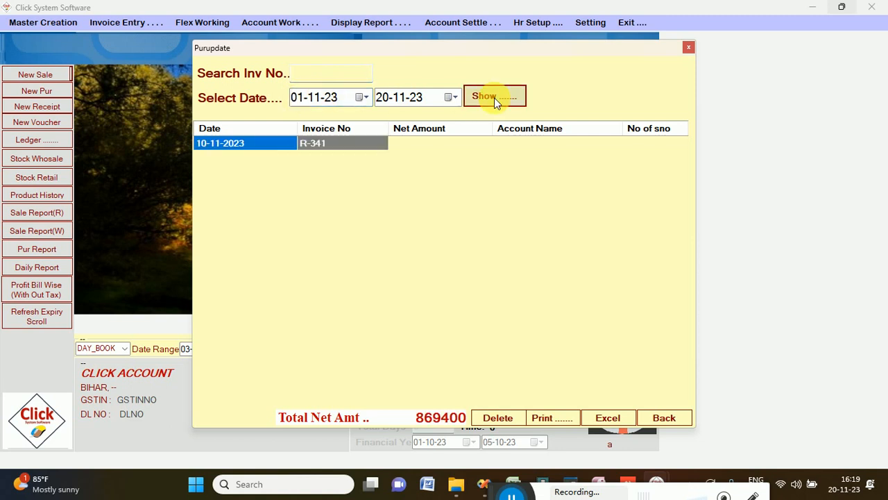
Step: Open the RAUSHAN TRADERS purchase listed as invoice R-341 for updating
click(342, 163)
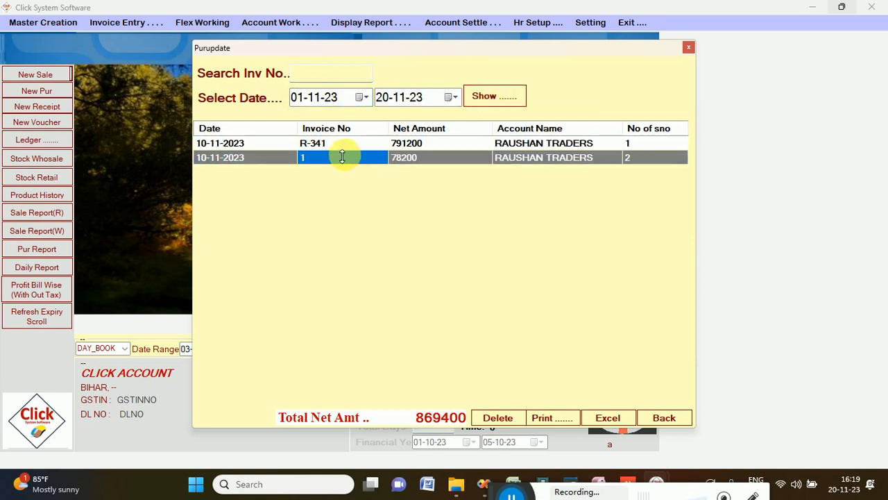
click(340, 146)
double_click(341, 145)
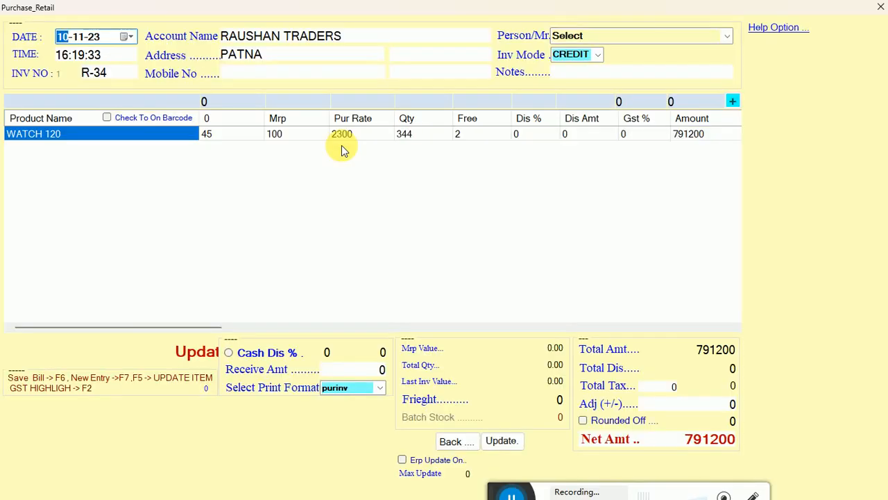
Step: Select the purchase's WATCH 120 line and update the bill with its existing values, without printing it
click(251, 141)
click(277, 137)
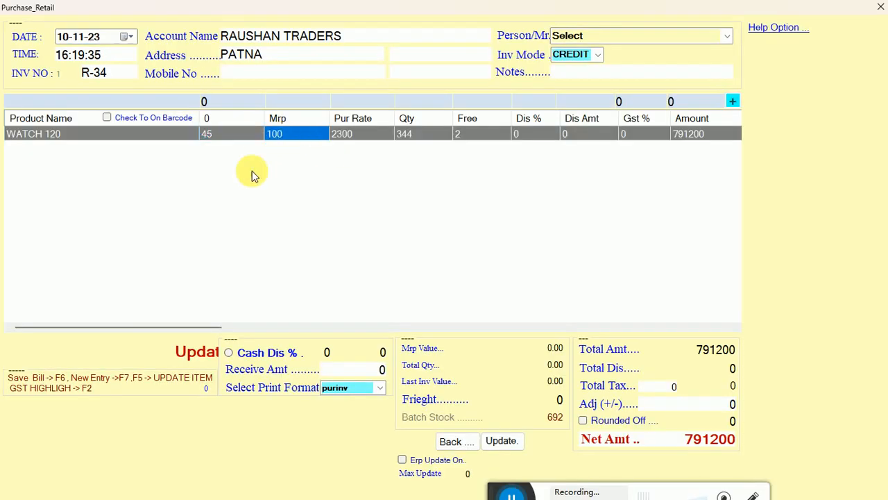
click(182, 133)
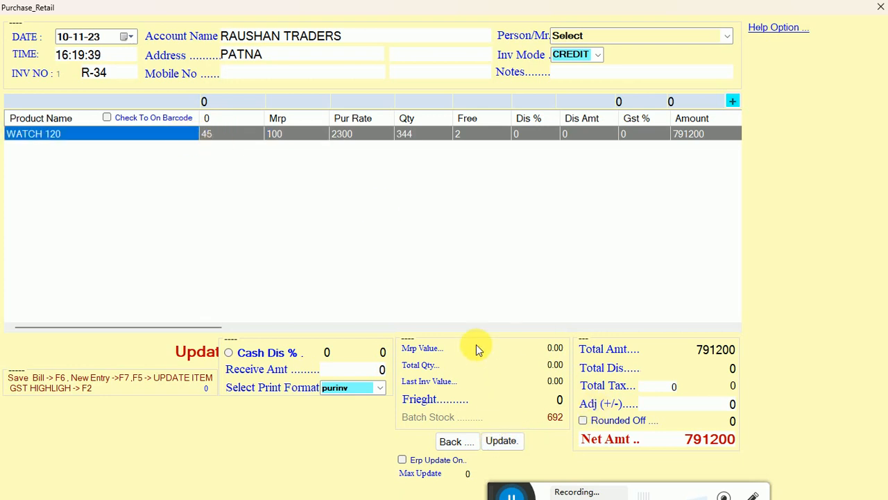
click(502, 443)
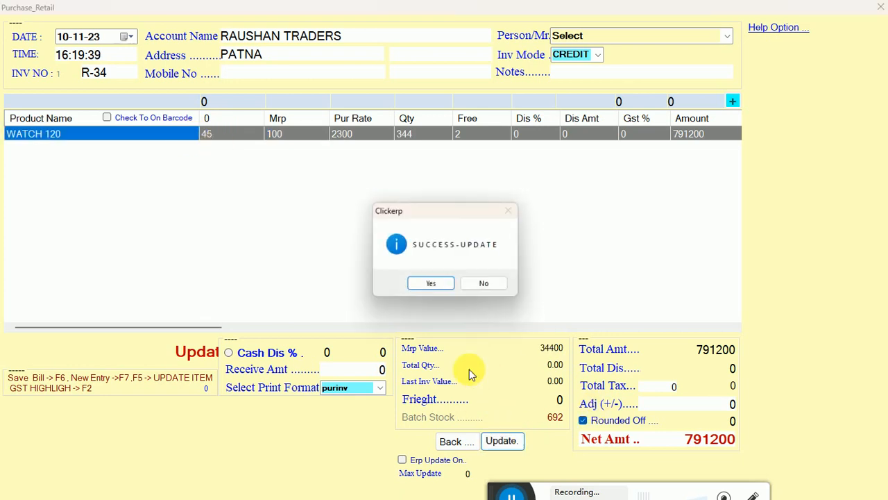
click(434, 285)
click(494, 284)
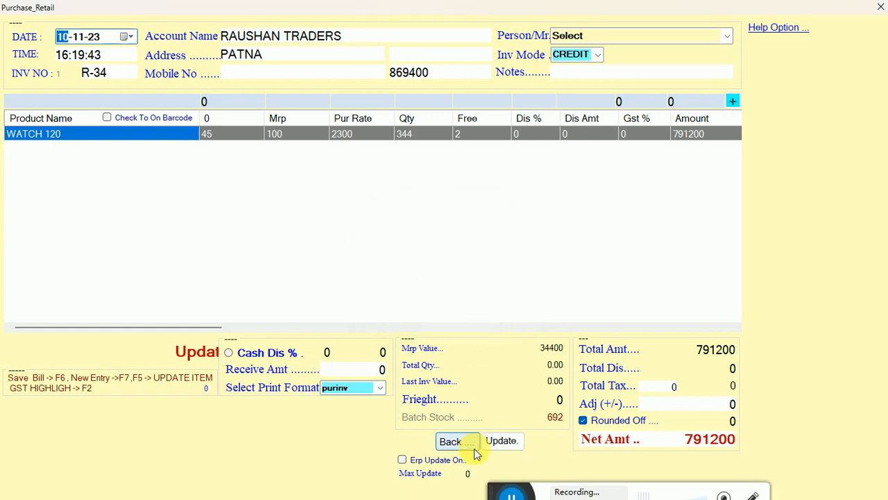
Step: Leave the updated purchase and close the purchase update list
click(459, 441)
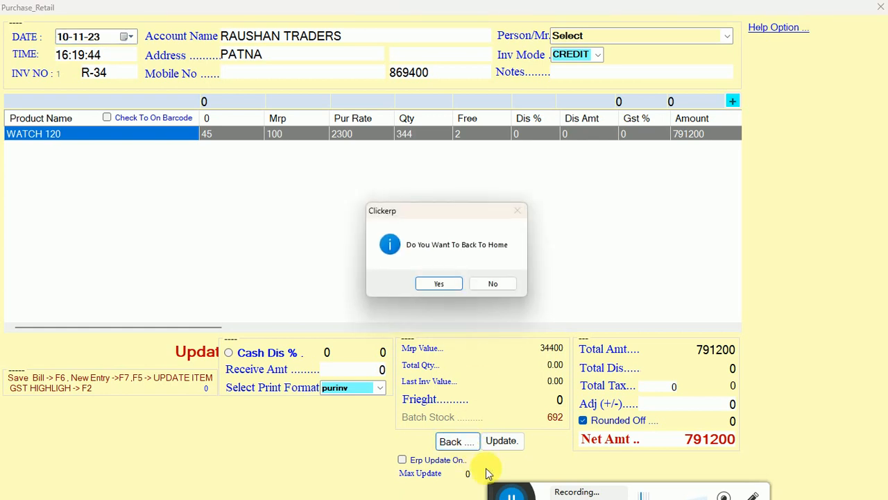
click(437, 284)
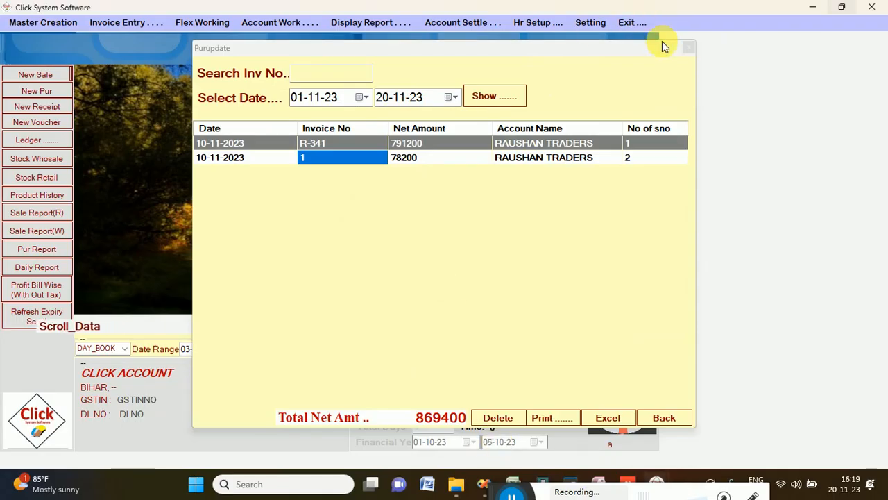
click(681, 50)
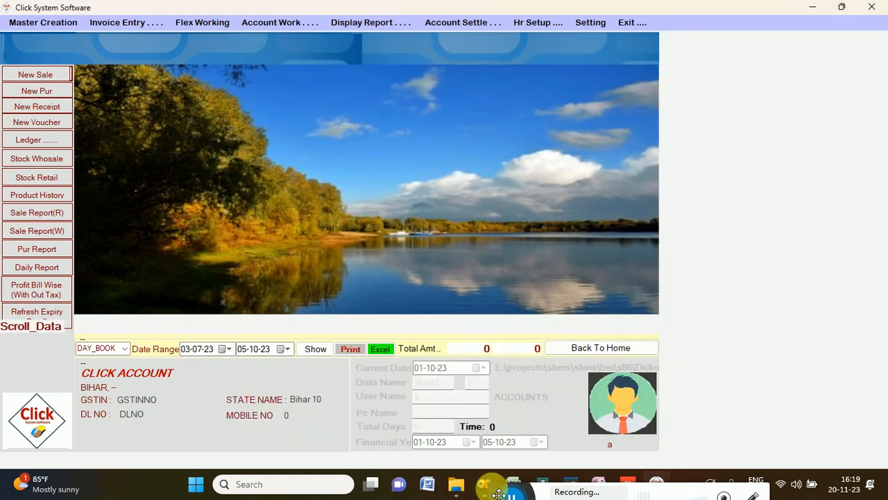
drag(499, 493, 399, 194)
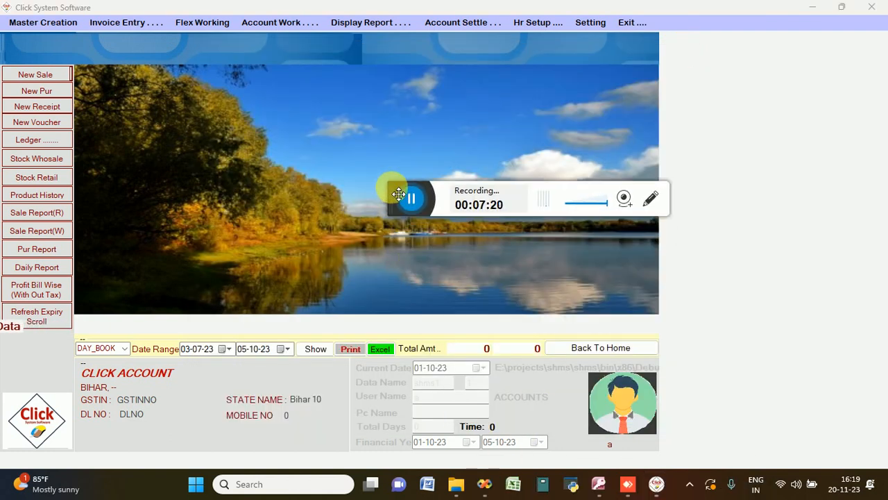